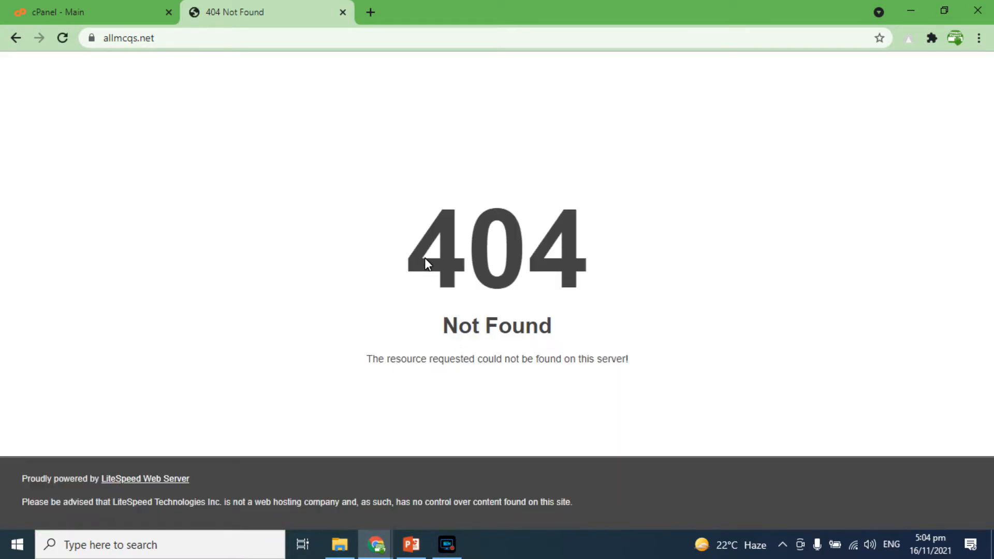
{"action": "left_click_drag", "start_coordinate": [425, 261], "coordinate": [582, 255]}
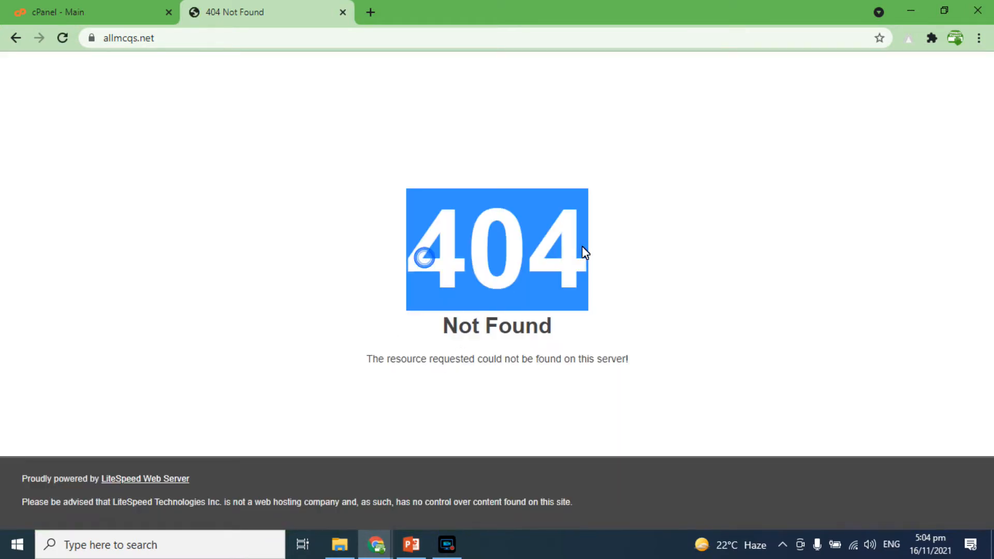
{"action": "left_click_drag", "start_coordinate": [443, 339], "coordinate": [590, 344]}
{"action": "left_click_drag", "start_coordinate": [470, 327], "coordinate": [568, 328]}
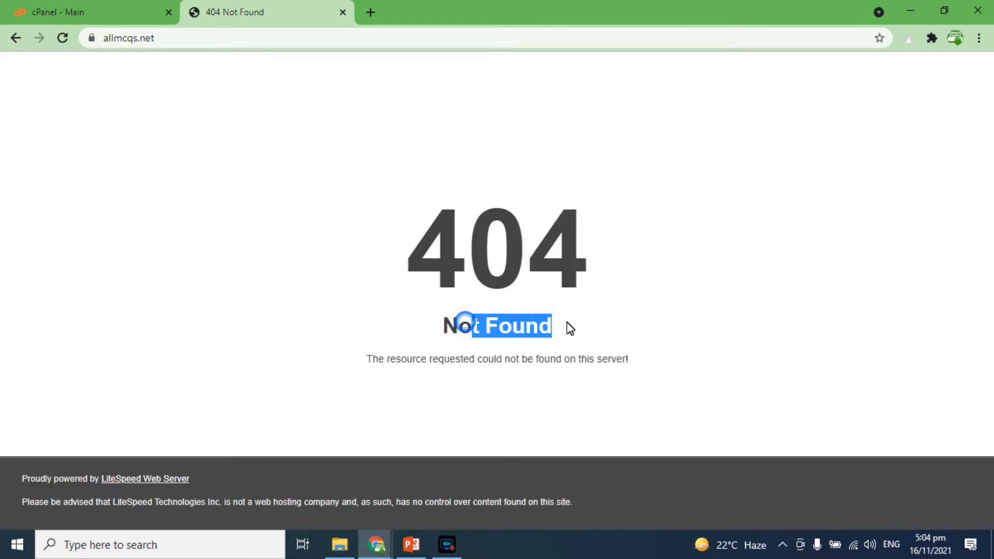
Step: Switch to the cPanel tab and browse through its sections
{"action": "left_click", "coordinate": [123, 2]}
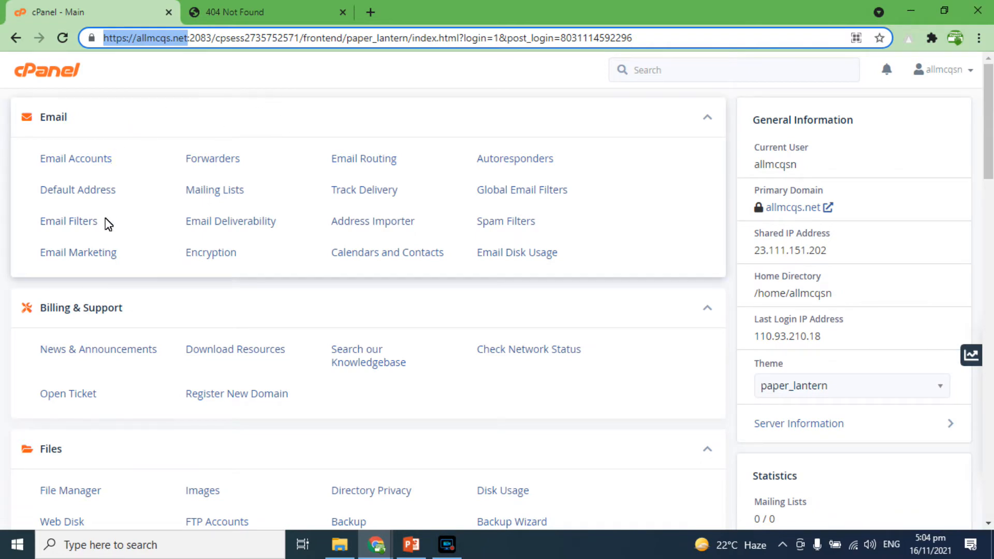
{"action": "scroll", "coordinate": [70, 253], "scroll_direction": "down", "scroll_amount": 3}
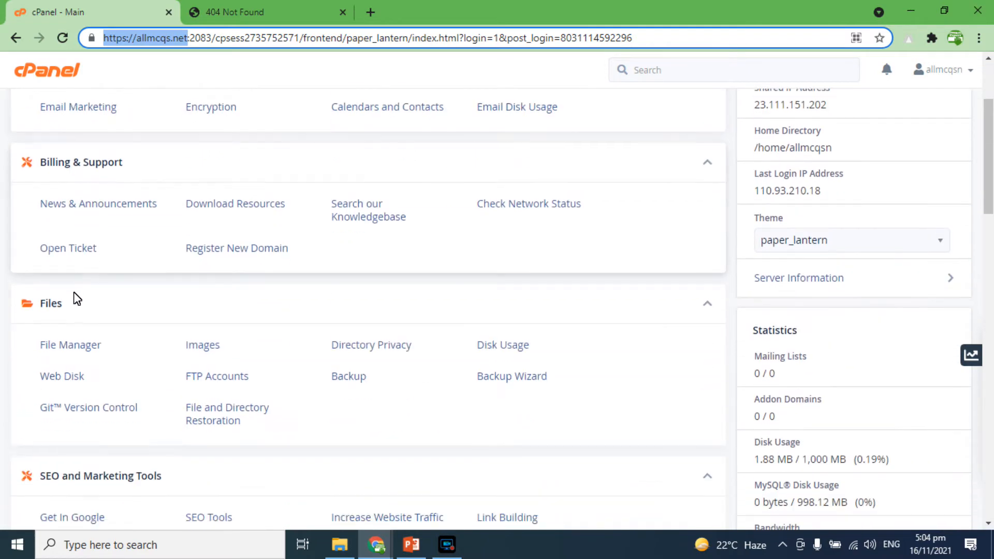
{"action": "scroll", "coordinate": [95, 310], "scroll_direction": "down", "scroll_amount": 4}
{"action": "scroll", "coordinate": [98, 326], "scroll_direction": "down", "scroll_amount": 6}
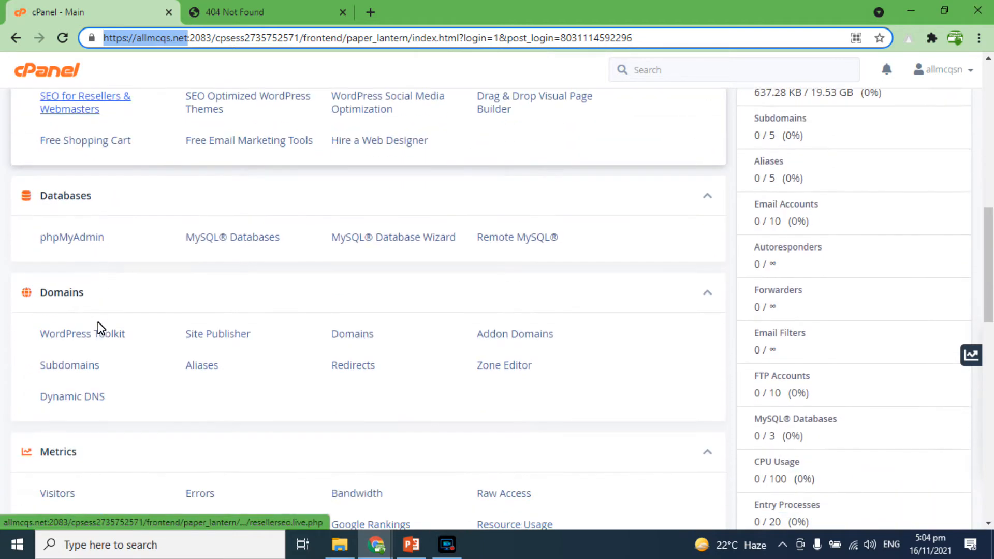
{"action": "scroll", "coordinate": [124, 311], "scroll_direction": "down", "scroll_amount": 7}
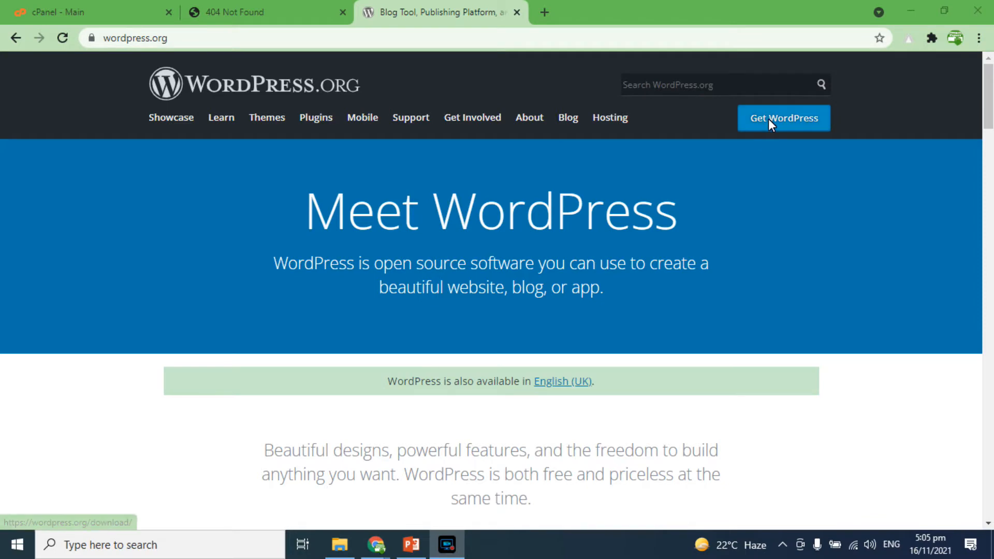
Step: Open the Get WordPress download page on wordpress.org and jump to its download and install section
{"action": "left_click", "coordinate": [787, 118]}
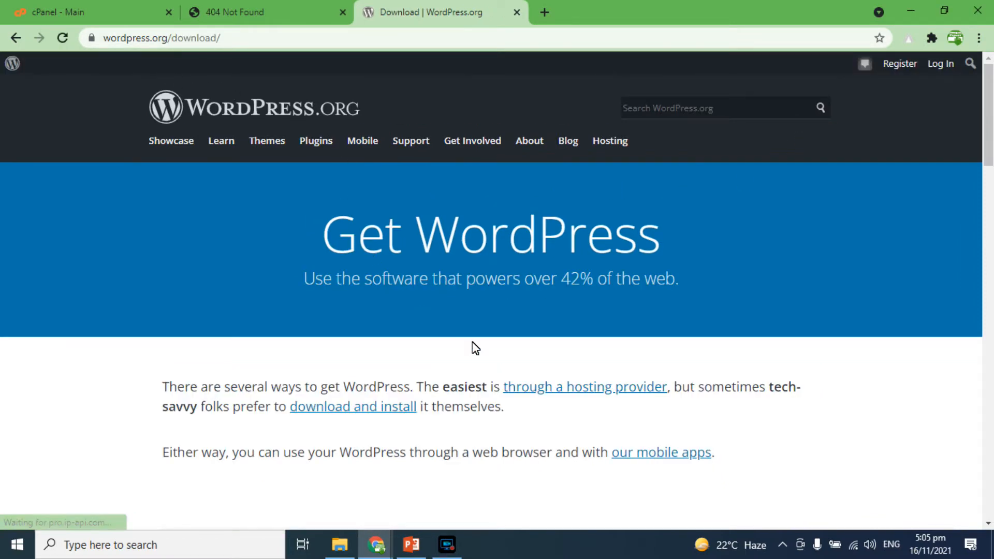
{"action": "scroll", "coordinate": [475, 348], "scroll_direction": "down", "scroll_amount": 4}
{"action": "scroll", "coordinate": [475, 348], "scroll_direction": "up", "scroll_amount": 5}
{"action": "scroll", "coordinate": [476, 348], "scroll_direction": "down", "scroll_amount": 1}
{"action": "scroll", "coordinate": [475, 348], "scroll_direction": "down", "scroll_amount": 2}
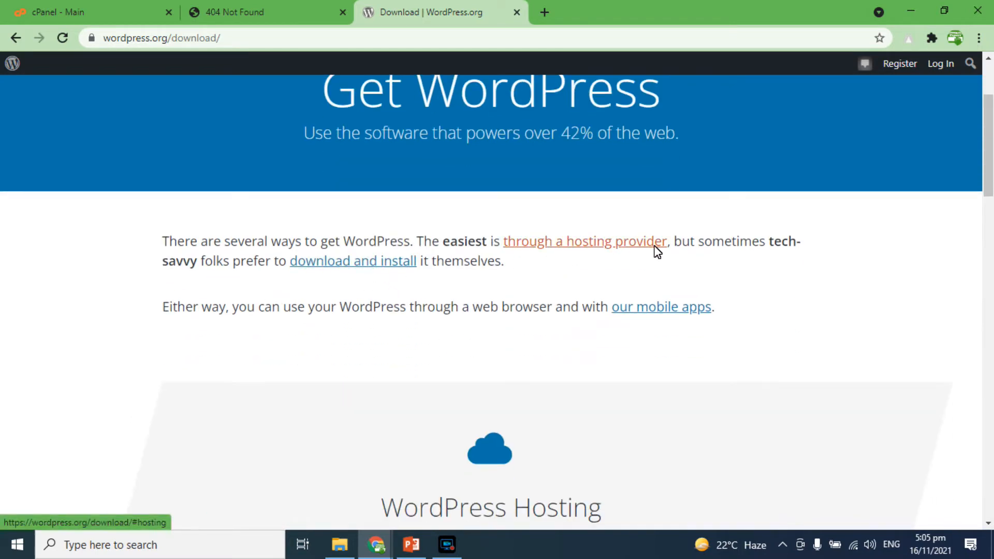
{"action": "left_click", "coordinate": [357, 271]}
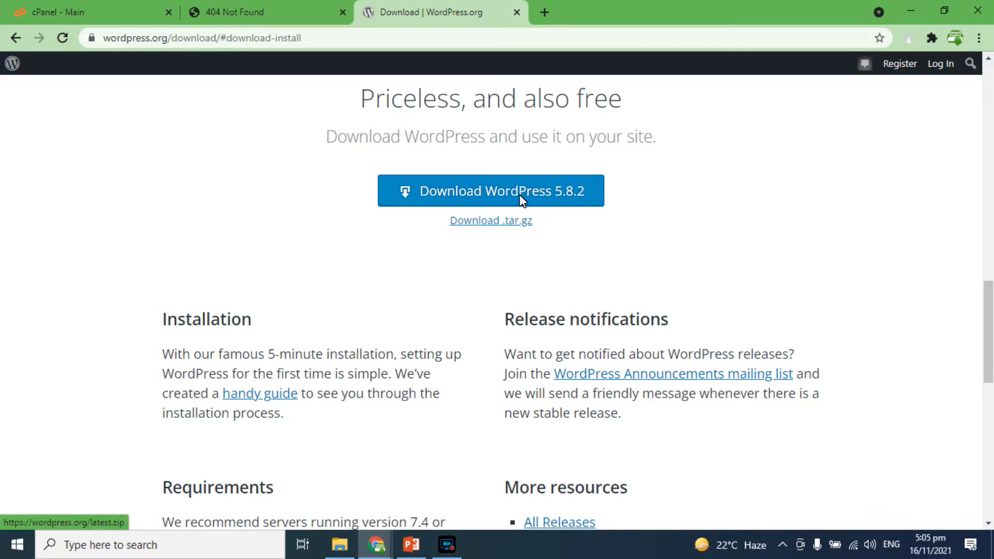
Step: Return to cPanel and open WordPress Manager by Softaculous from the Software section
{"action": "left_click", "coordinate": [43, 9]}
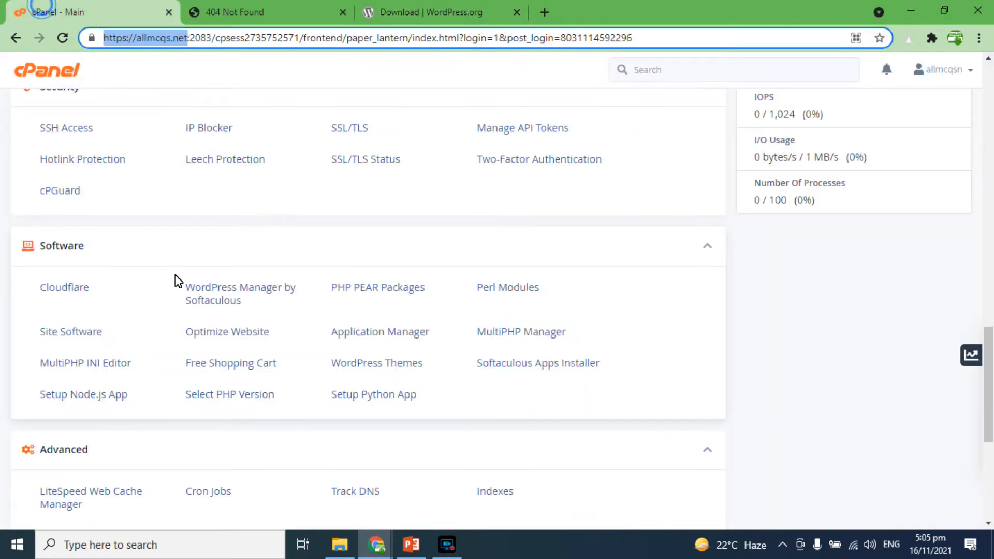
{"action": "scroll", "coordinate": [179, 281], "scroll_direction": "up", "scroll_amount": 10}
{"action": "scroll", "coordinate": [179, 281], "scroll_direction": "up", "scroll_amount": 5}
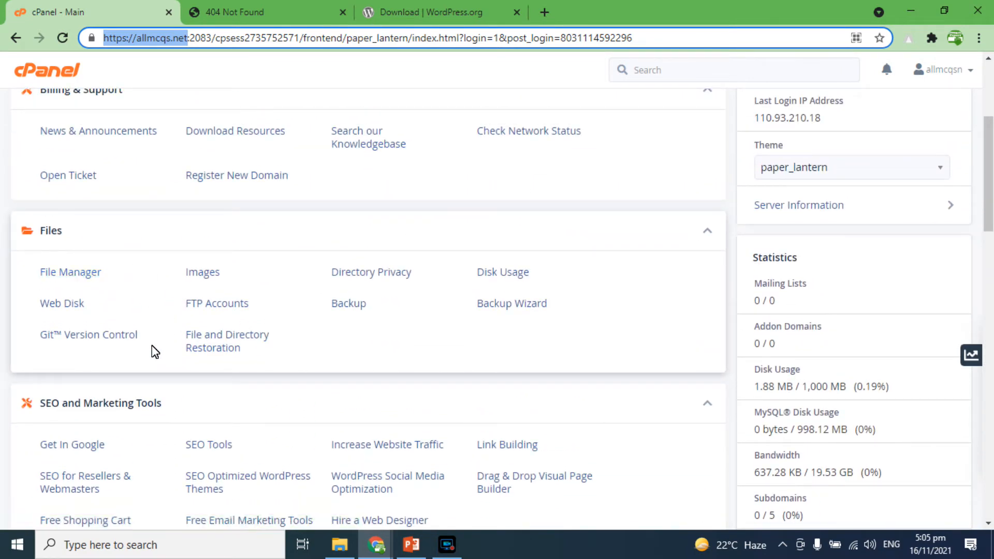
{"action": "scroll", "coordinate": [153, 348], "scroll_direction": "down", "scroll_amount": 7}
{"action": "scroll", "coordinate": [154, 351], "scroll_direction": "down", "scroll_amount": 7}
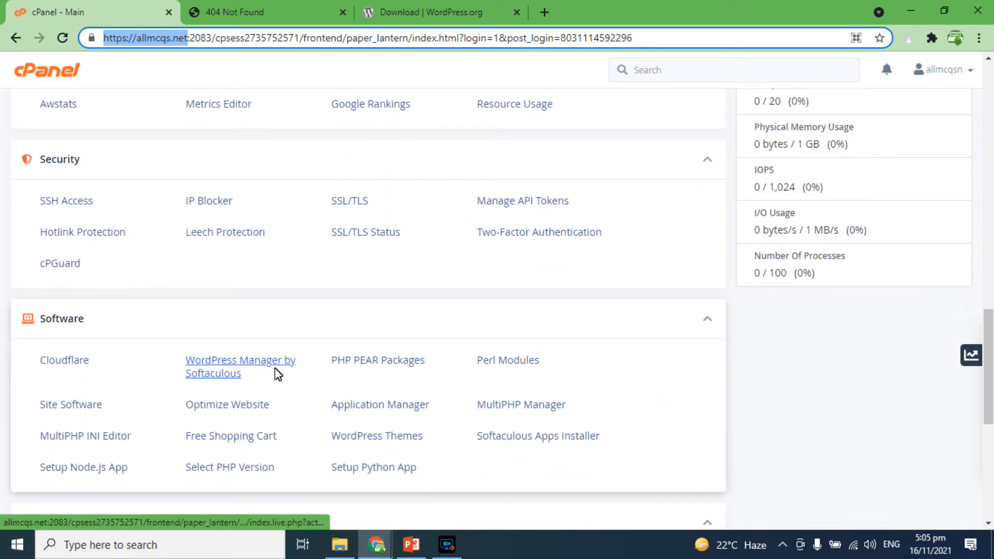
{"action": "left_click", "coordinate": [231, 372]}
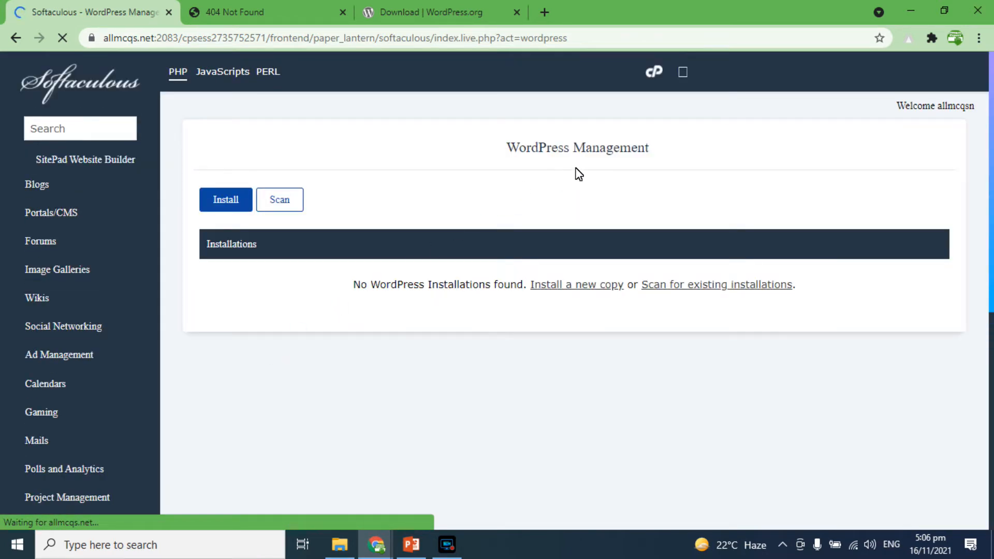
Step: Start a new WordPress installation
{"action": "left_click_drag", "start_coordinate": [535, 153], "coordinate": [646, 154]}
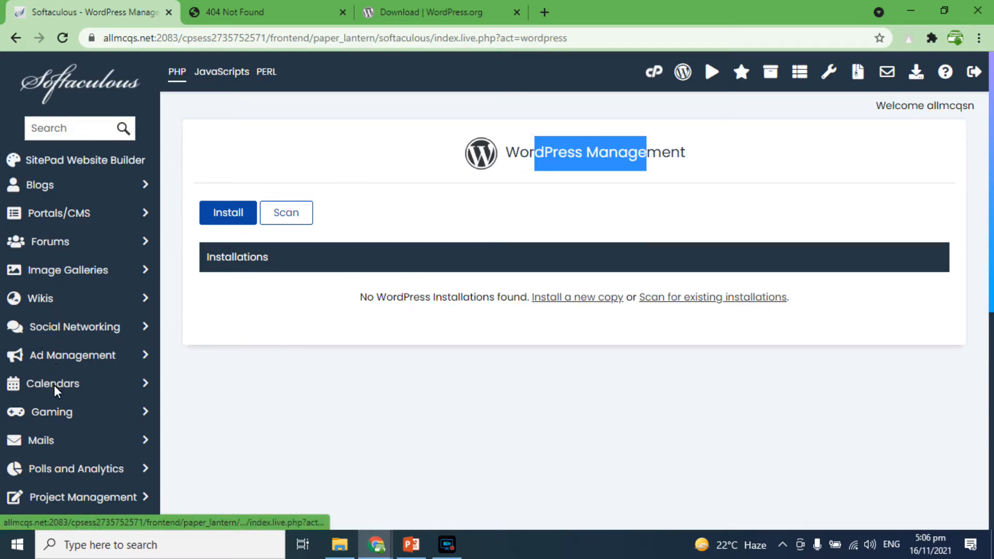
{"action": "scroll", "coordinate": [51, 390], "scroll_direction": "down", "scroll_amount": 4}
{"action": "scroll", "coordinate": [56, 392], "scroll_direction": "up", "scroll_amount": 4}
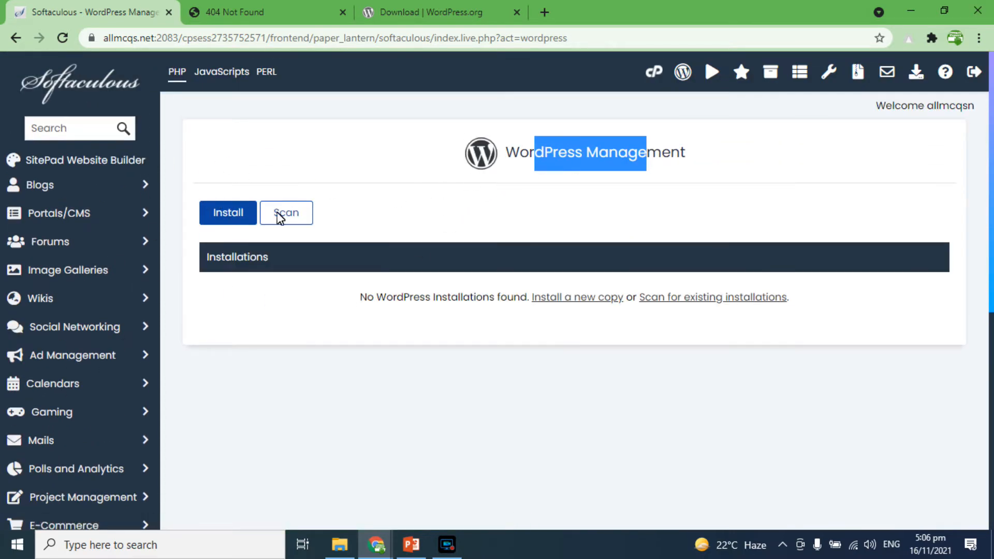
{"action": "left_click", "coordinate": [232, 212]}
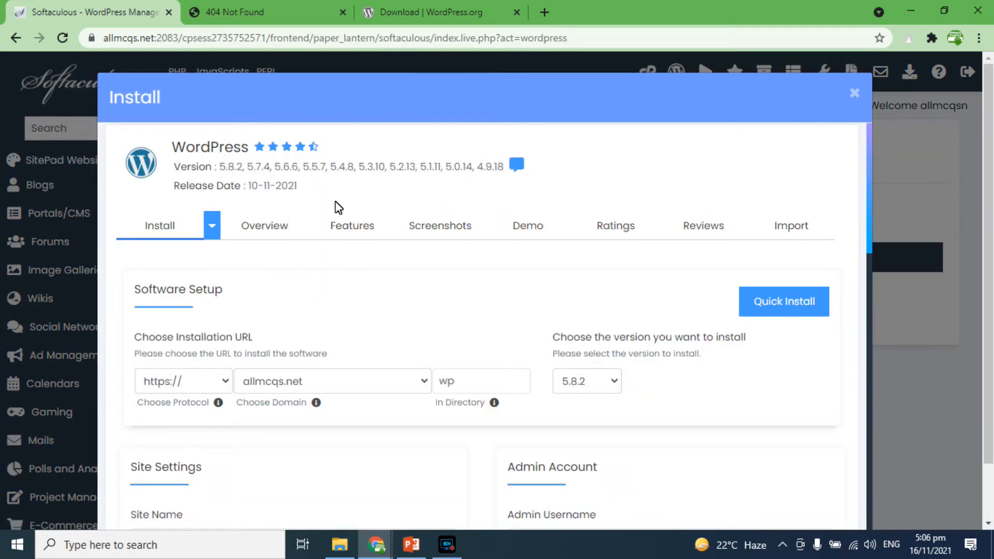
{"action": "left_click", "coordinate": [598, 381]}
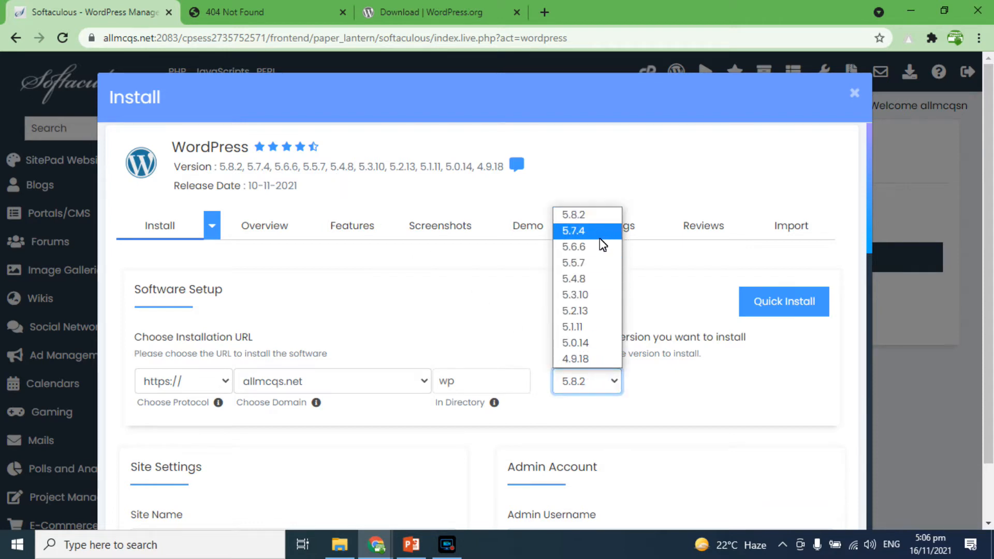
{"action": "left_click", "coordinate": [591, 217]}
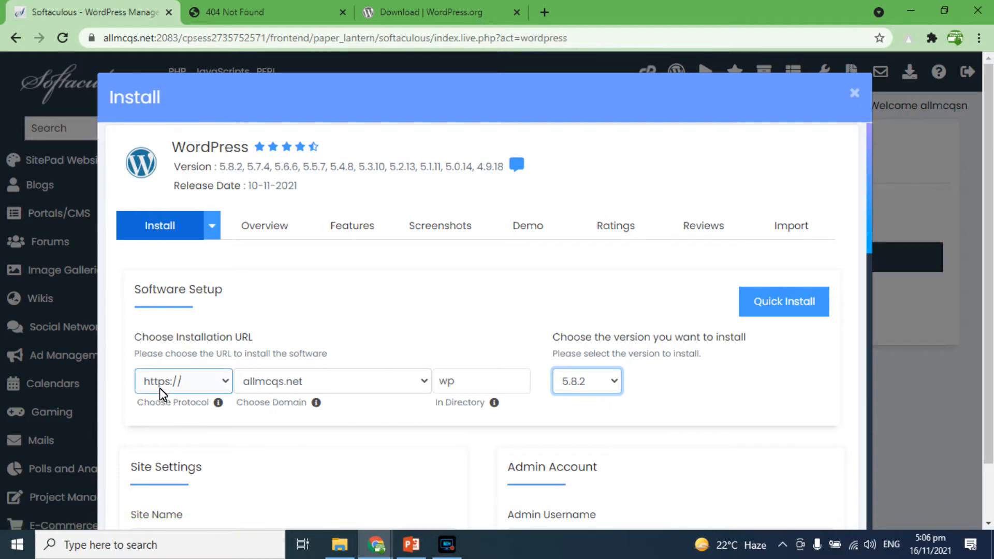
{"action": "left_click", "coordinate": [191, 383]}
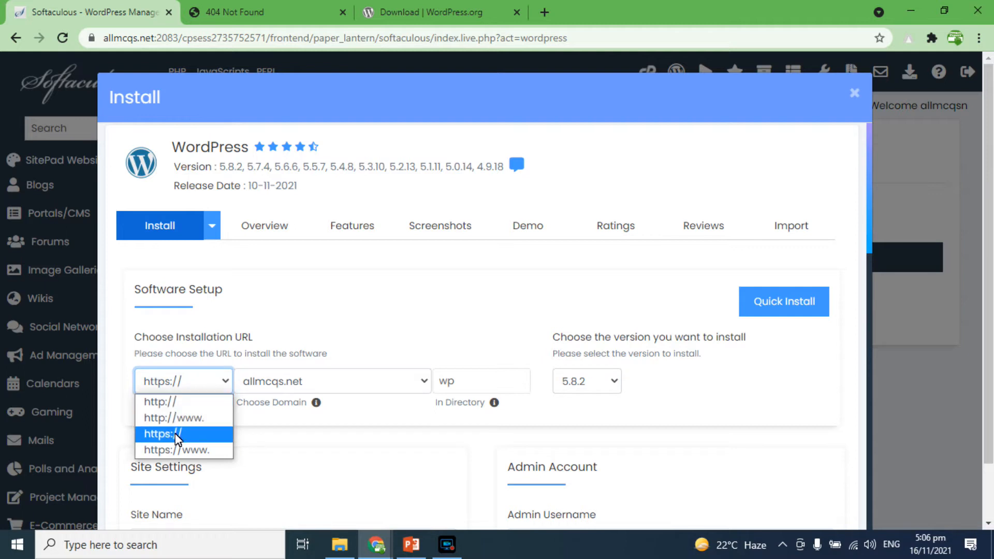
{"action": "left_click", "coordinate": [172, 448]}
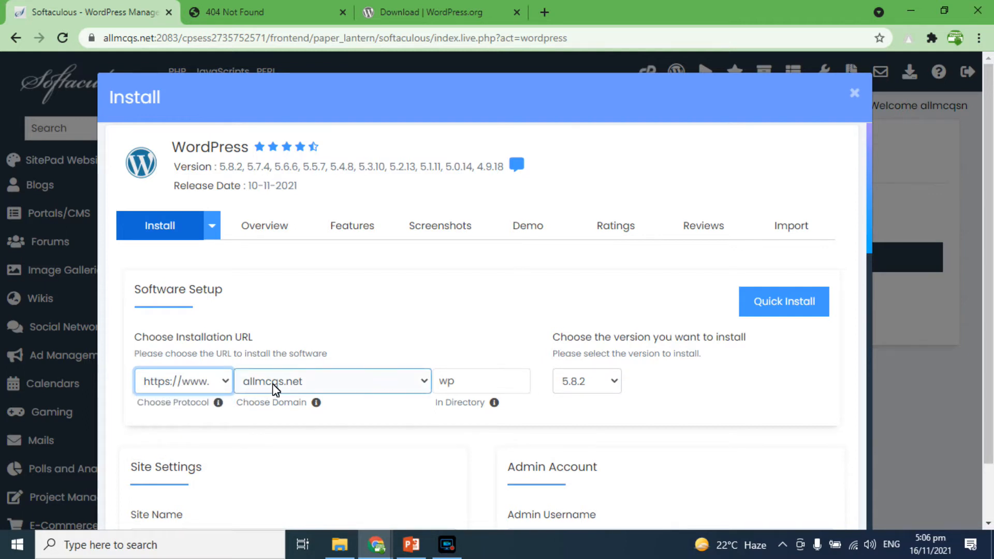
Step: Clear the wp installation directory so WordPress installs at the domain root
{"action": "double_click", "coordinate": [446, 382]}
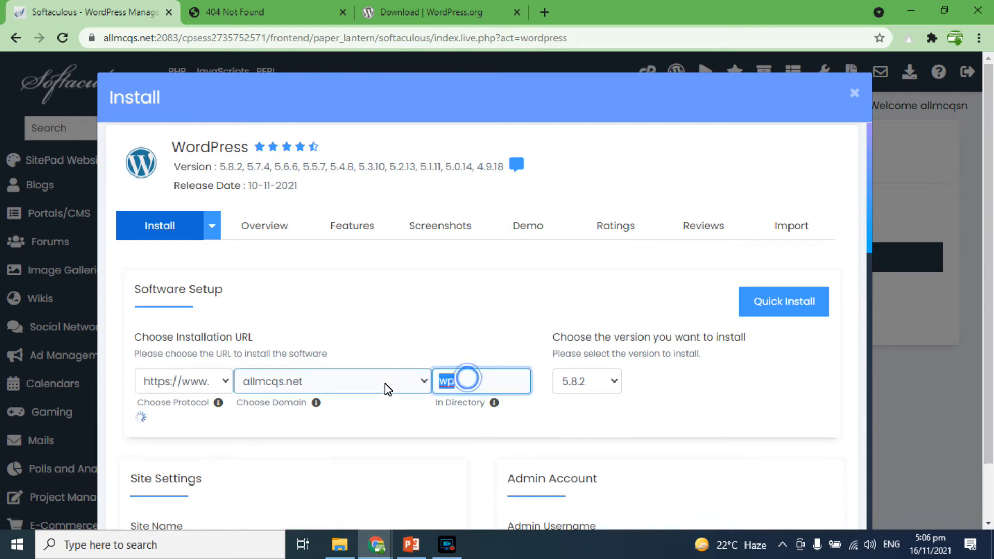
{"action": "key", "text": "BackSpace"}
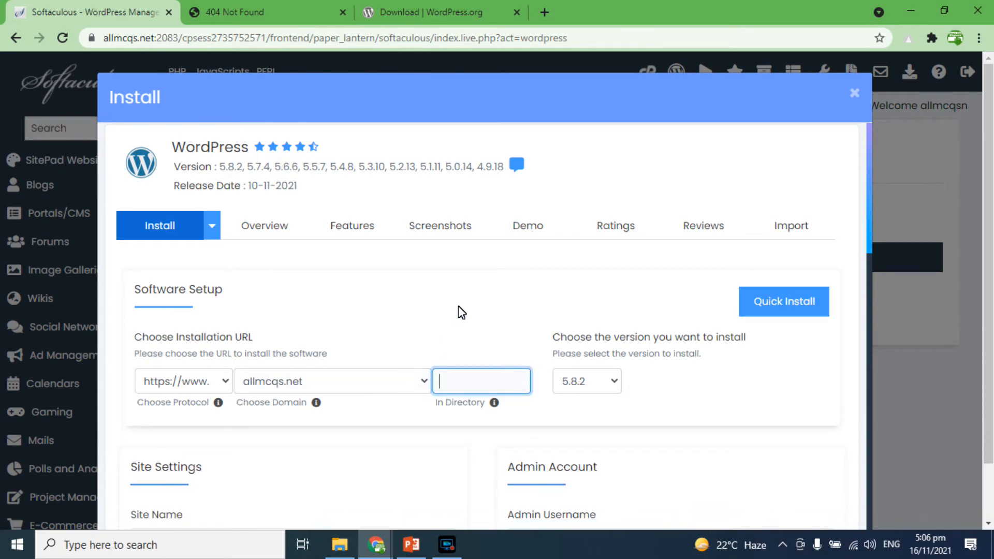
{"action": "scroll", "coordinate": [414, 354], "scroll_direction": "down", "scroll_amount": 3}
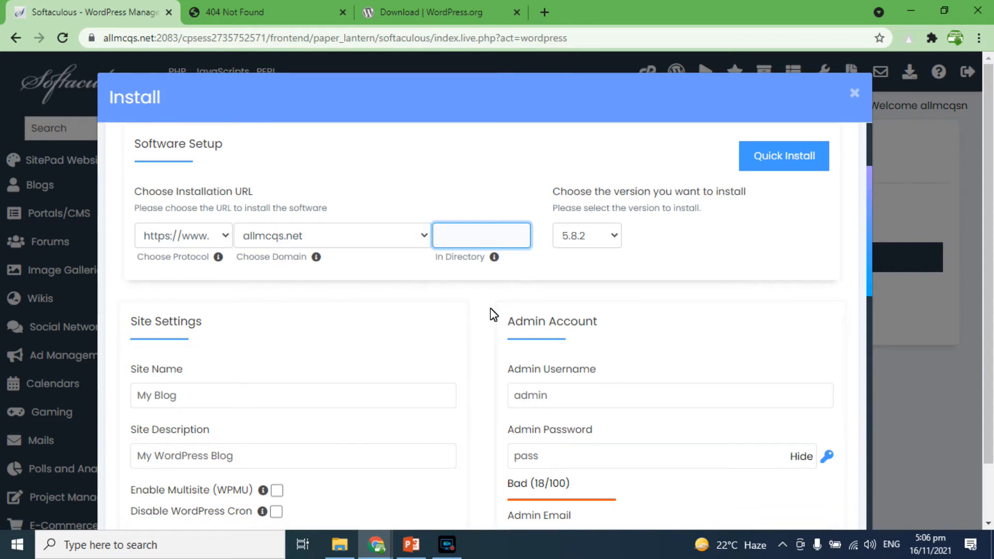
Step: Set the site name to ALL MCQs
{"action": "scroll", "coordinate": [321, 332], "scroll_direction": "down", "scroll_amount": 2}
{"action": "left_click", "coordinate": [172, 324]}
{"action": "triple_click", "coordinate": [241, 323]}
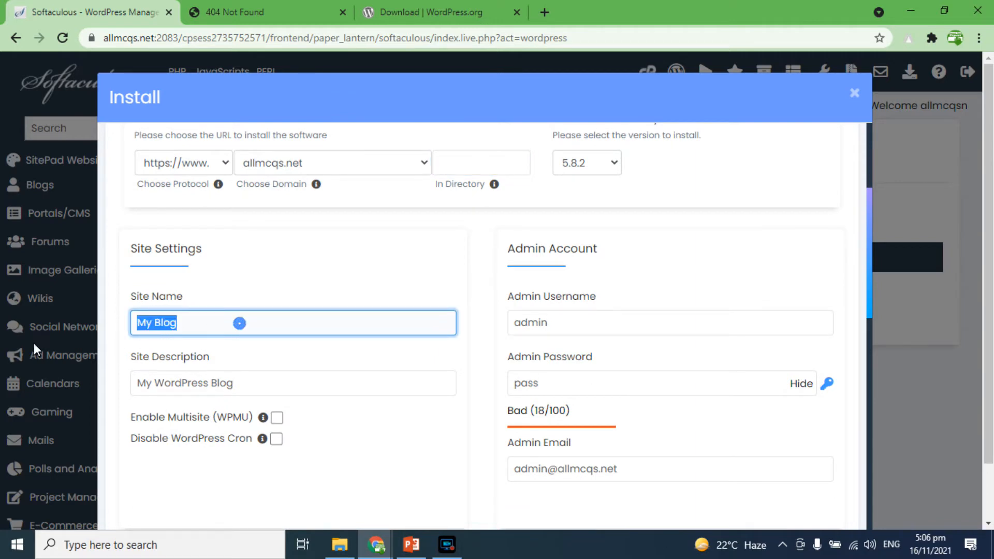
{"action": "type", "text": "ALL MCQs"}
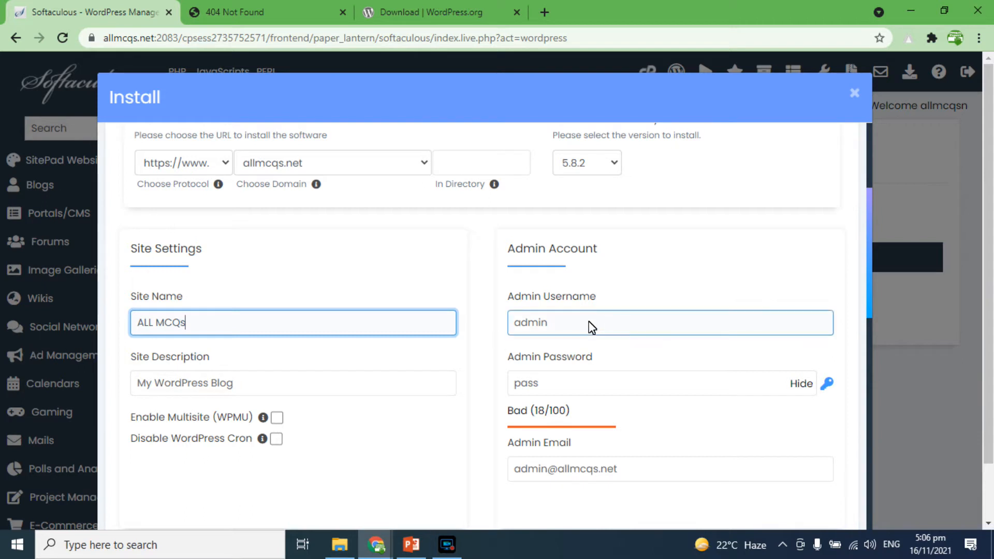
Step: Set the admin username to administrator
{"action": "double_click", "coordinate": [590, 326]}
{"action": "type", "text": "administrator"}
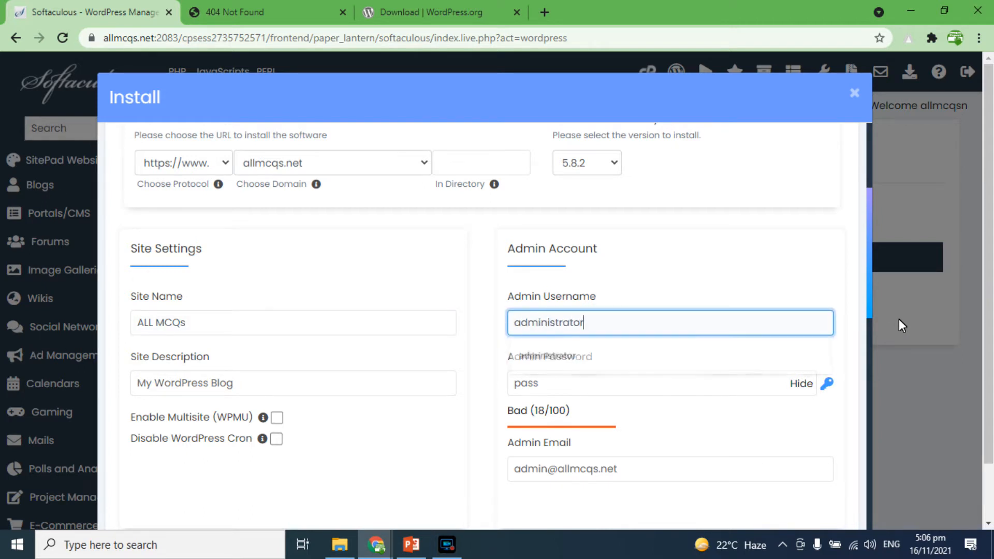
{"action": "key", "text": "Tab"}
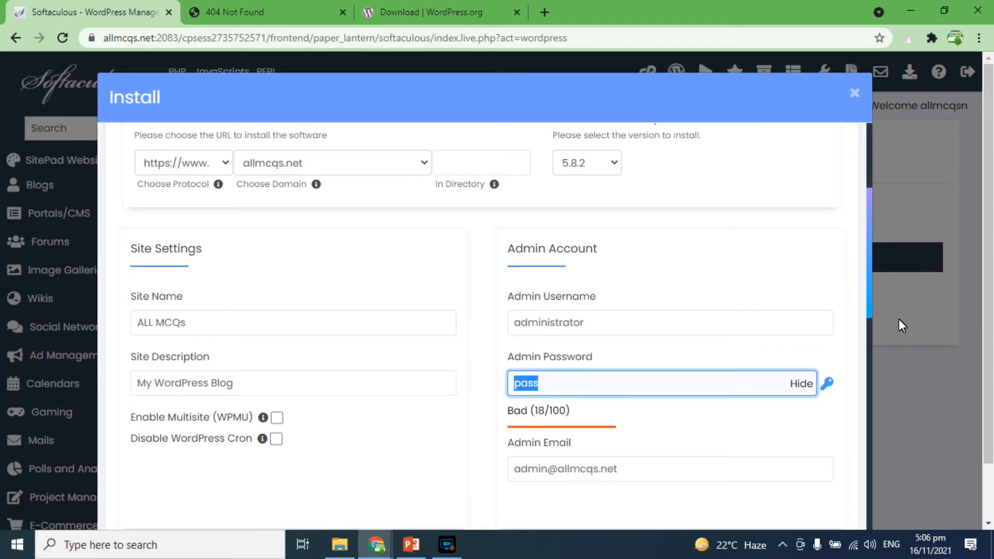
Step: Replace the default admin password with a new strong password
{"action": "left_click", "coordinate": [801, 384]}
{"action": "double_click", "coordinate": [623, 389]}
{"action": "type", "text": "a••••••••••"}
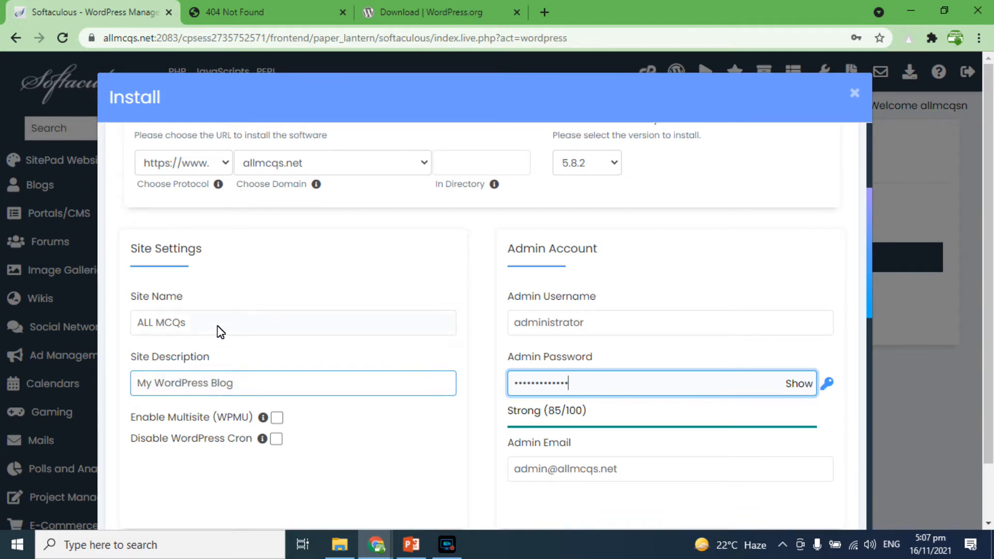
Step: Replace the admin email with the site owner's e-mail address
{"action": "left_click_drag", "start_coordinate": [241, 384], "coordinate": [113, 395]}
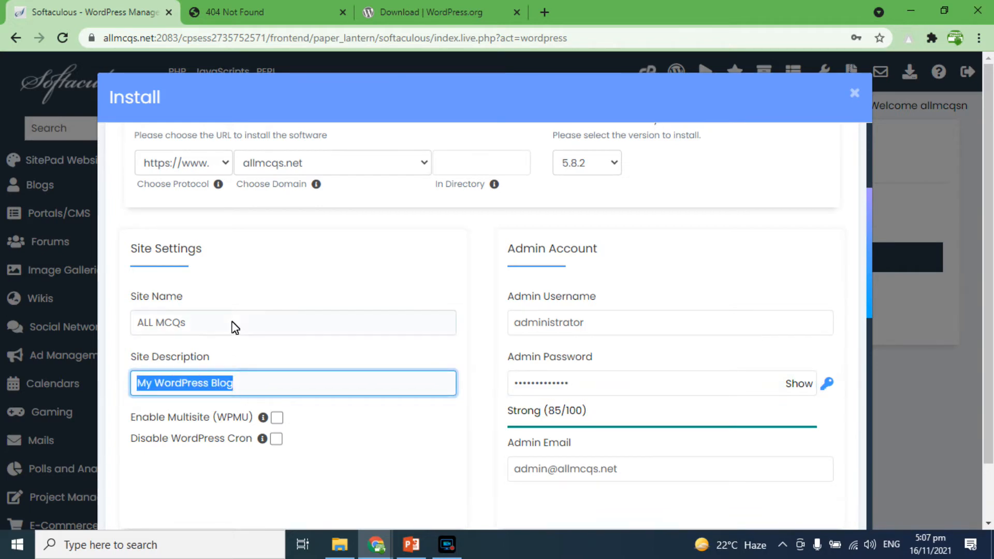
{"action": "scroll", "coordinate": [241, 378], "scroll_direction": "down", "scroll_amount": 1}
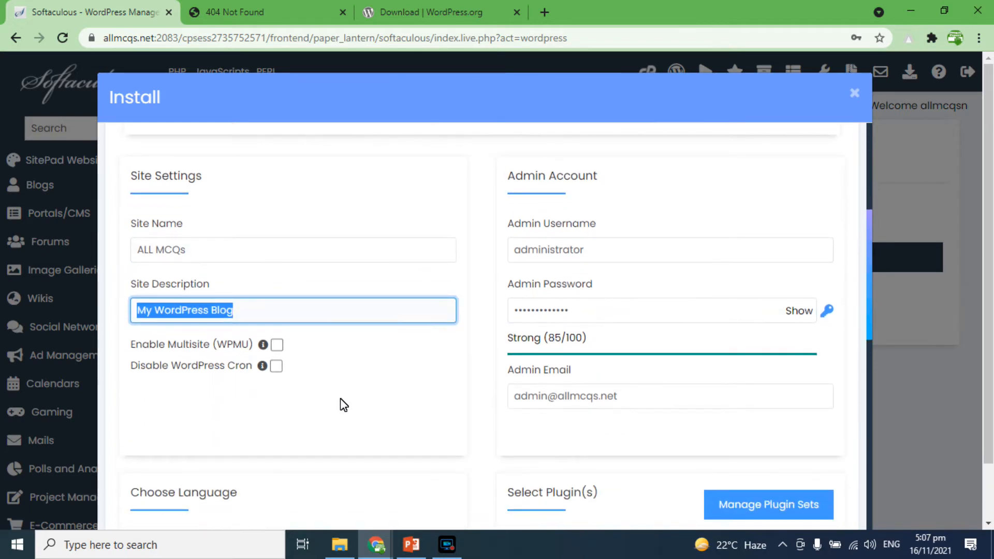
{"action": "triple_click", "coordinate": [632, 399]}
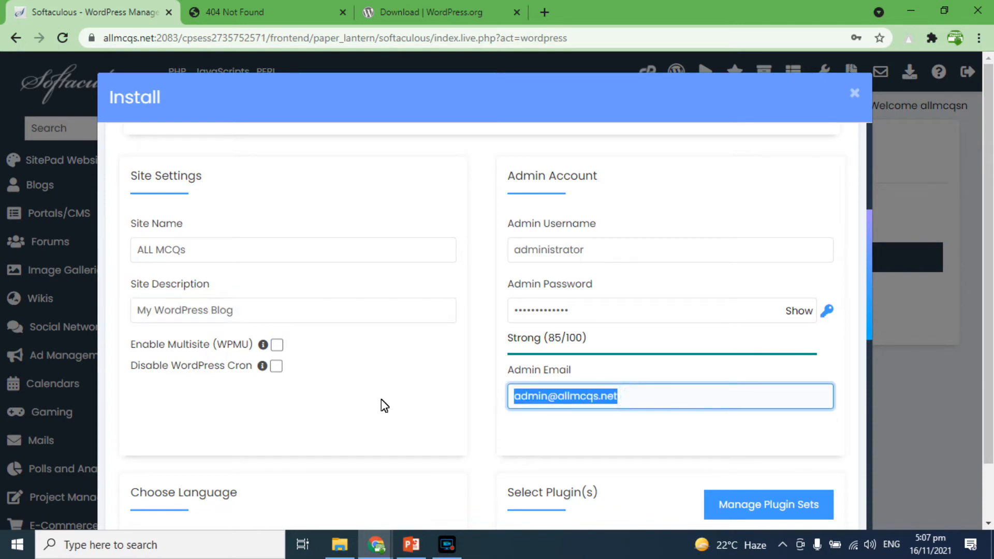
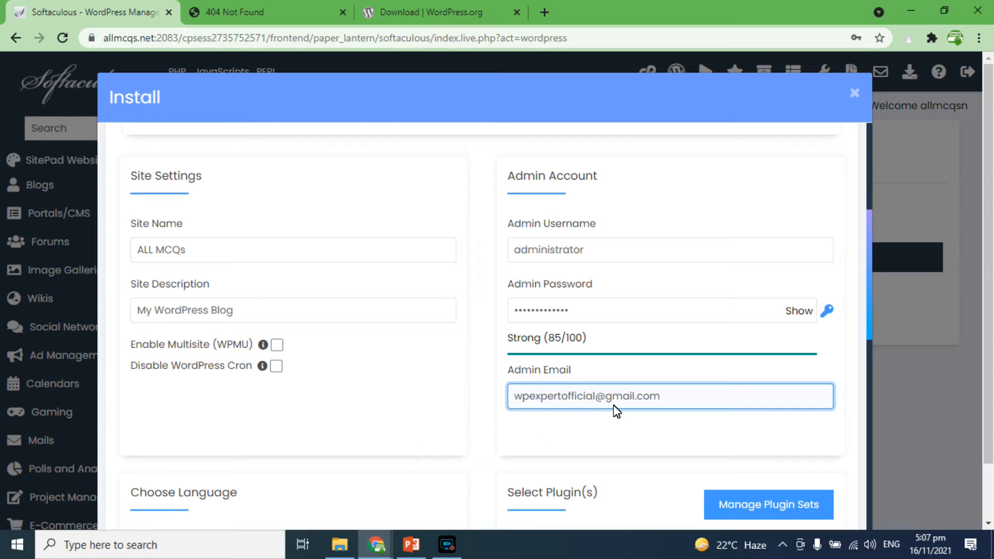
Step: Review the language, plugin, advanced options and theme sections of the install form
{"action": "scroll", "coordinate": [628, 408], "scroll_direction": "down", "scroll_amount": 3}
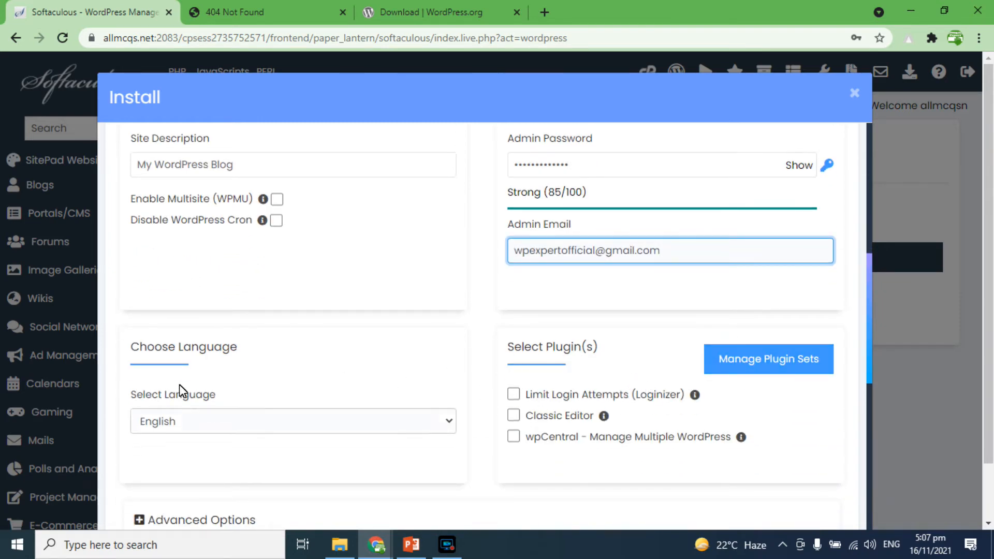
{"action": "scroll", "coordinate": [176, 378], "scroll_direction": "down", "scroll_amount": 2}
{"action": "scroll", "coordinate": [217, 386], "scroll_direction": "down", "scroll_amount": 3}
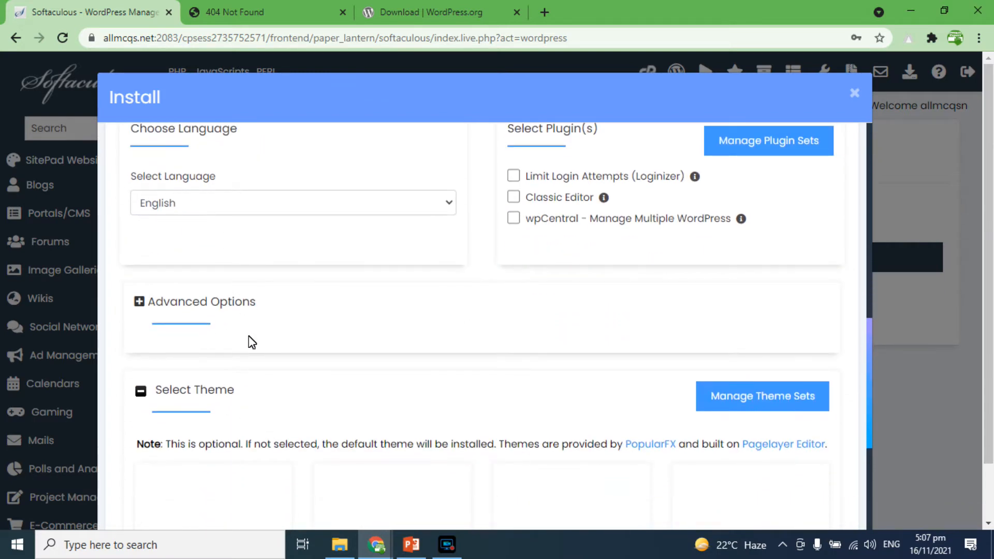
{"action": "scroll", "coordinate": [275, 410], "scroll_direction": "down", "scroll_amount": 4}
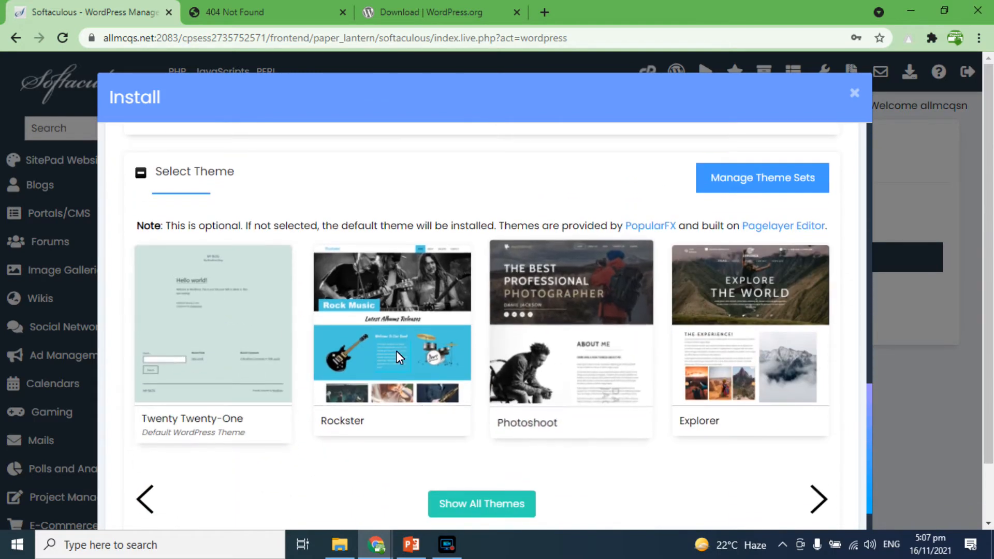
Step: Start the WordPress installation from the bottom of the form and save the admin login in the browser
{"action": "scroll", "coordinate": [337, 341], "scroll_direction": "down", "scroll_amount": 3}
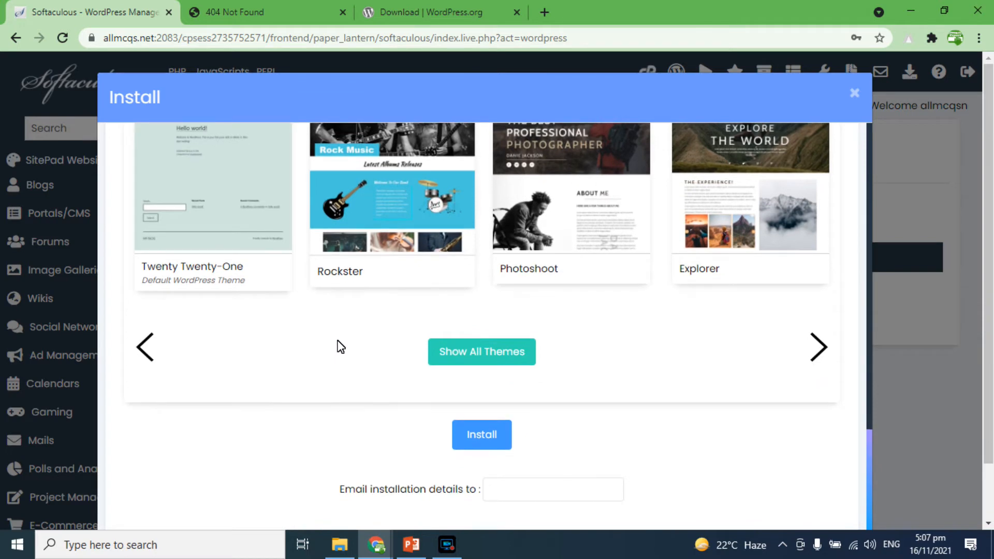
{"action": "left_click", "coordinate": [490, 433]}
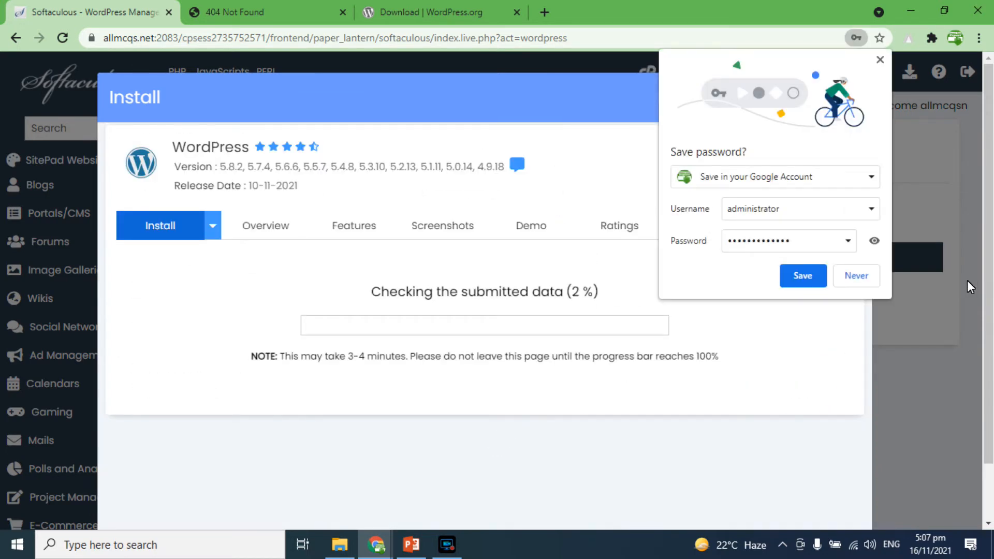
{"action": "left_click", "coordinate": [815, 279]}
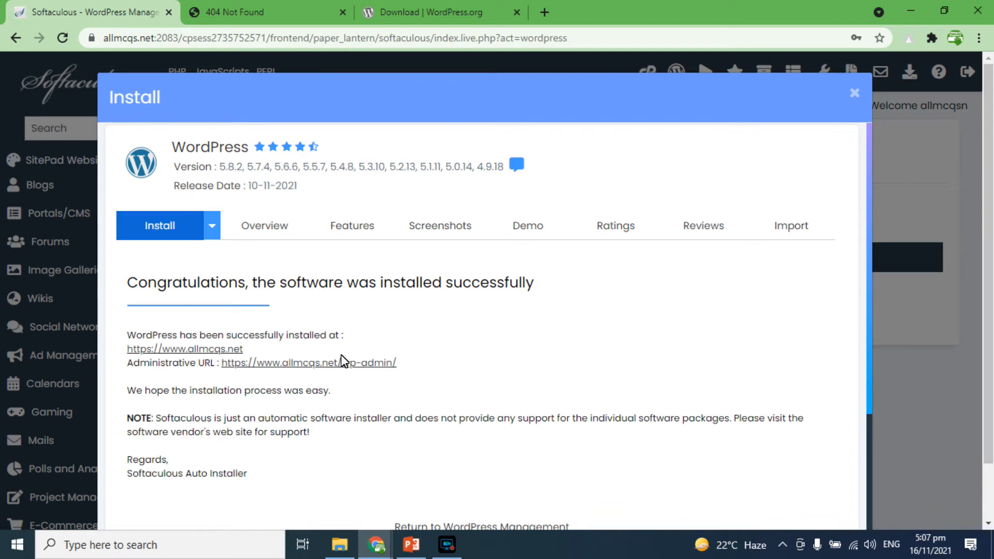
Step: Reload allmcqs.net in the other tab and look over the new WordPress home page
{"action": "left_click", "coordinate": [294, 1]}
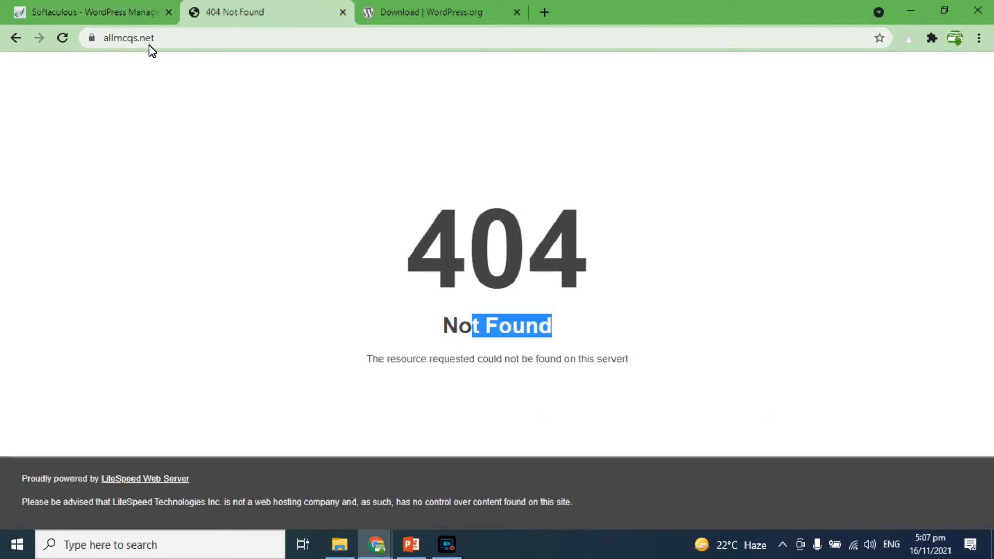
{"action": "left_click", "coordinate": [64, 39]}
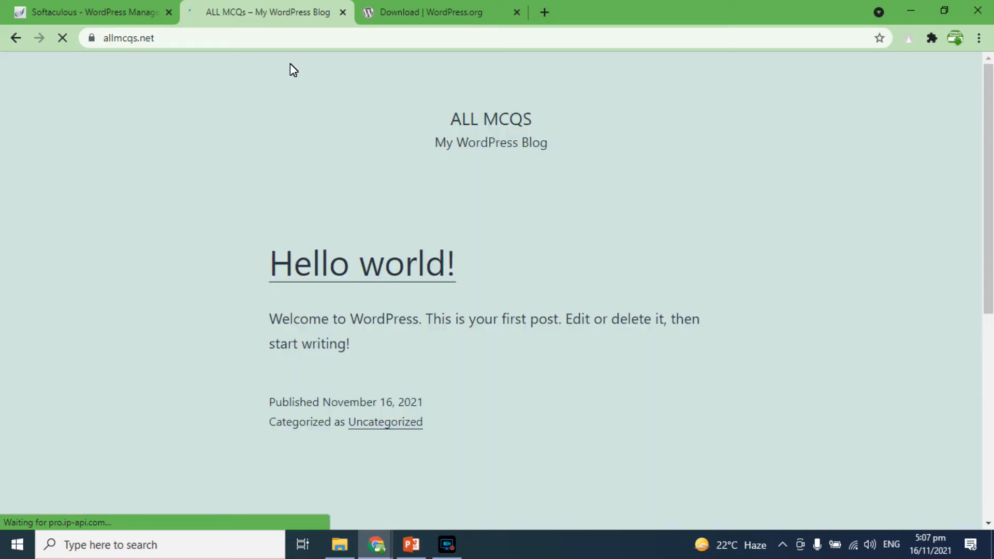
{"action": "scroll", "coordinate": [482, 287], "scroll_direction": "down", "scroll_amount": 5}
{"action": "scroll", "coordinate": [481, 286], "scroll_direction": "up", "scroll_amount": 5}
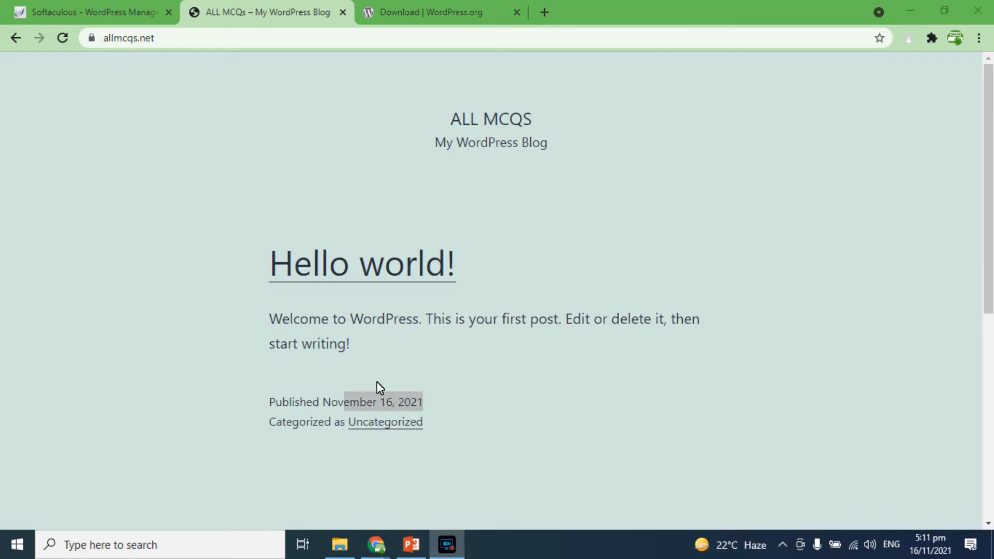
{"action": "left_click", "coordinate": [338, 403]}
{"action": "left_click_drag", "start_coordinate": [322, 402], "coordinate": [402, 403]}
{"action": "scroll", "coordinate": [390, 331], "scroll_direction": "down", "scroll_amount": 6}
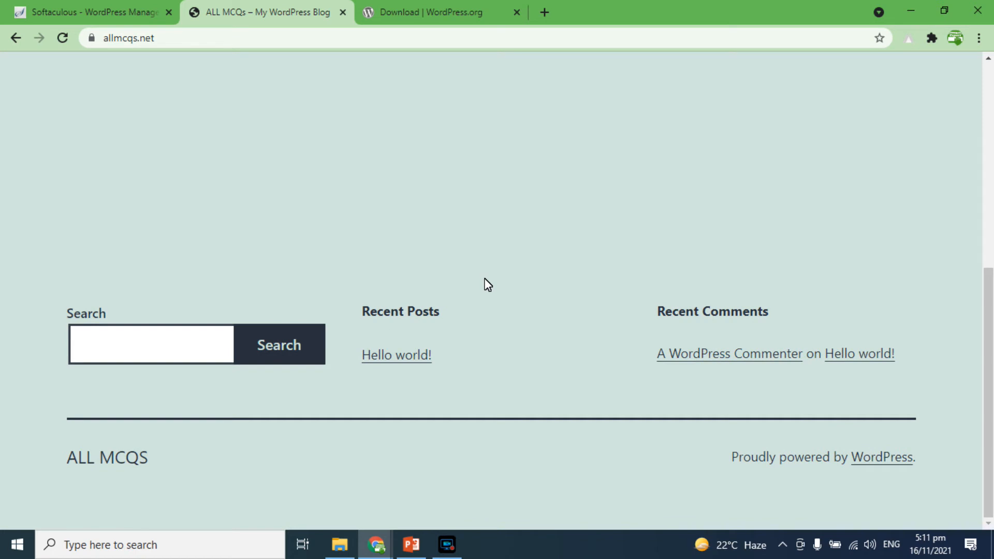
{"action": "scroll", "coordinate": [484, 284], "scroll_direction": "up", "scroll_amount": 6}
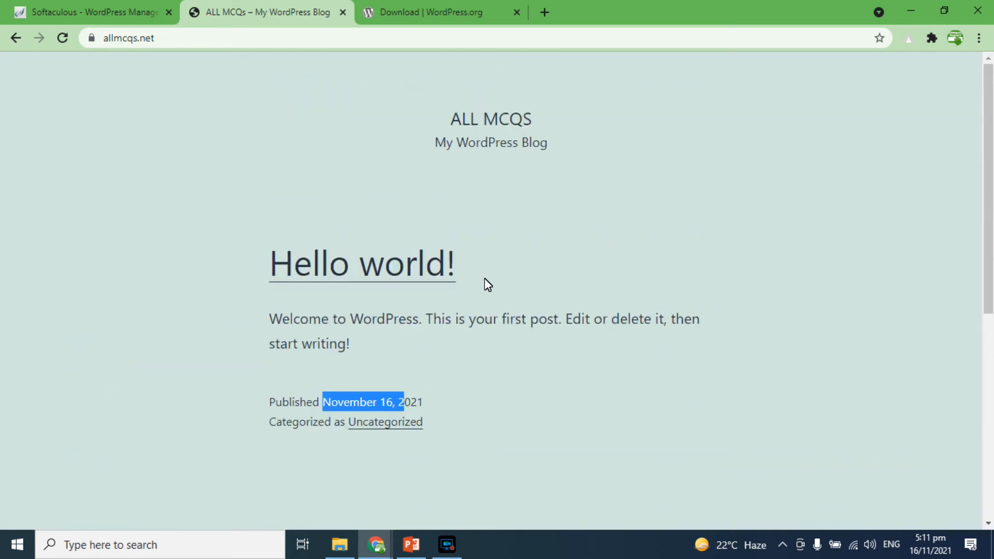
Step: Open the administrative URL in a new tab and dismiss the dashboard's welcome panel
{"action": "left_click", "coordinate": [144, 6]}
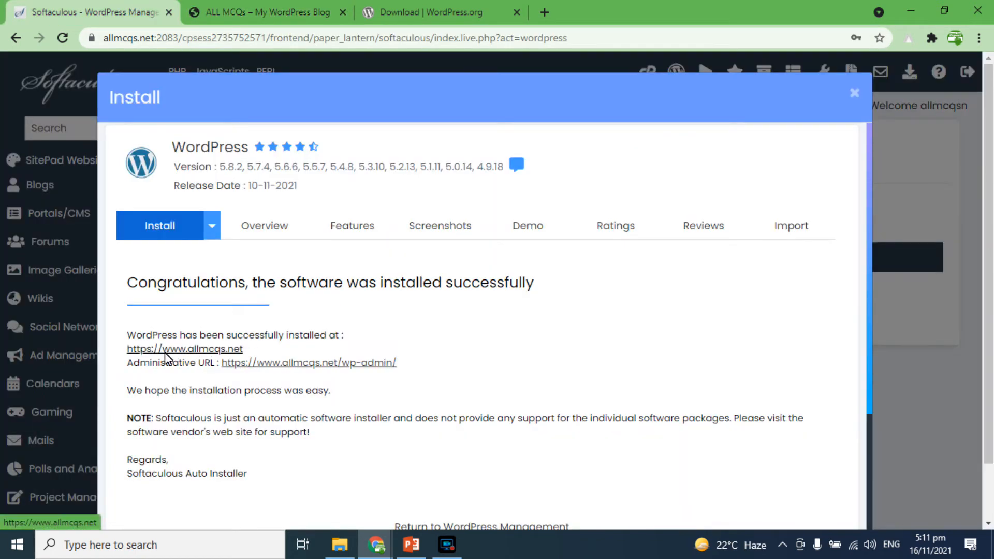
{"action": "right_click", "coordinate": [301, 364]}
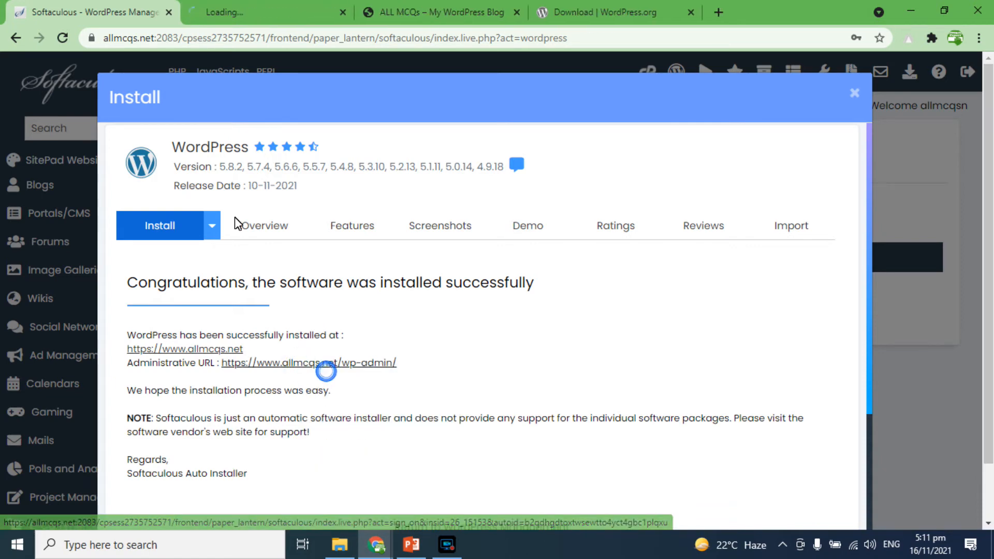
{"action": "left_click", "coordinate": [262, 10]}
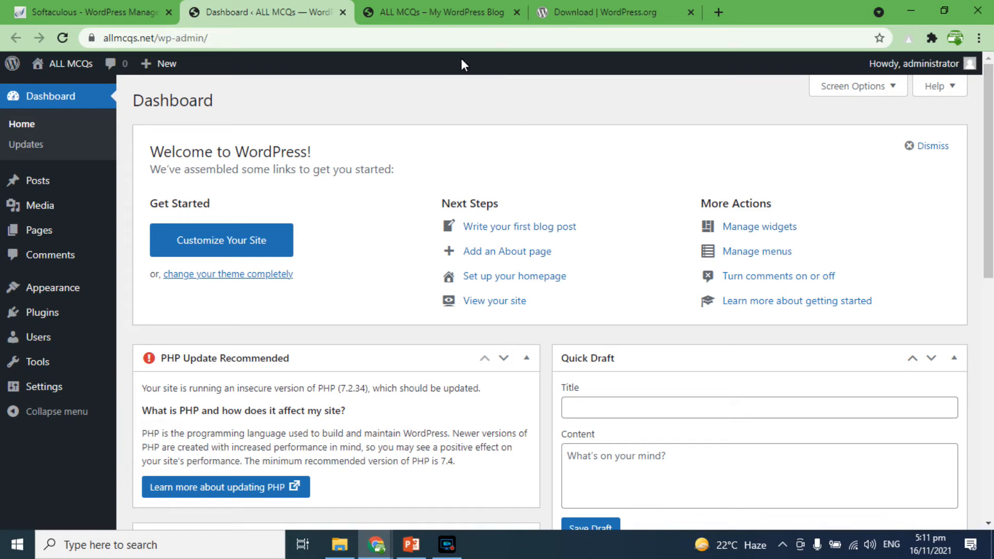
{"action": "left_click", "coordinate": [927, 146]}
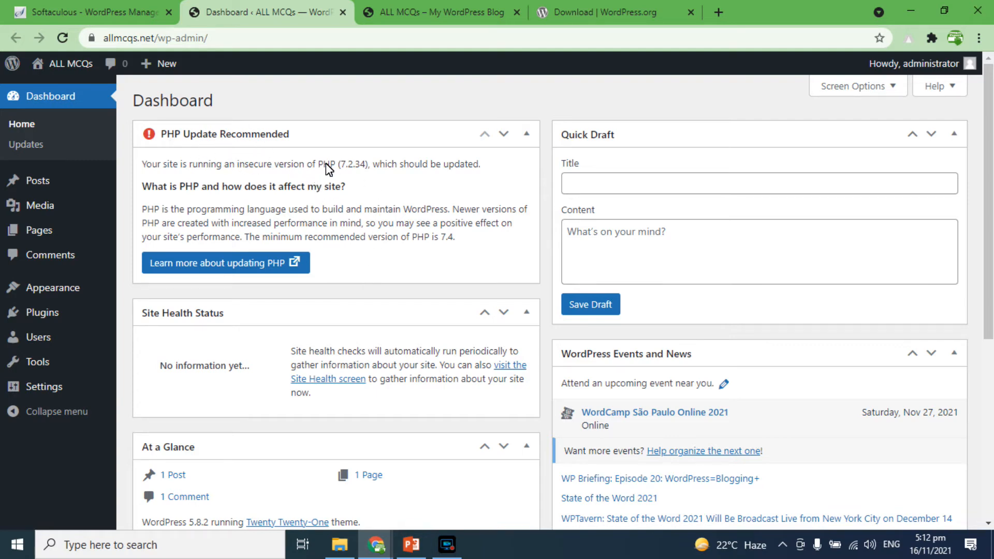
Step: Return to the cPanel main page, search it for php, and open Select PHP Version
{"action": "left_click_drag", "start_coordinate": [341, 164], "coordinate": [366, 164]}
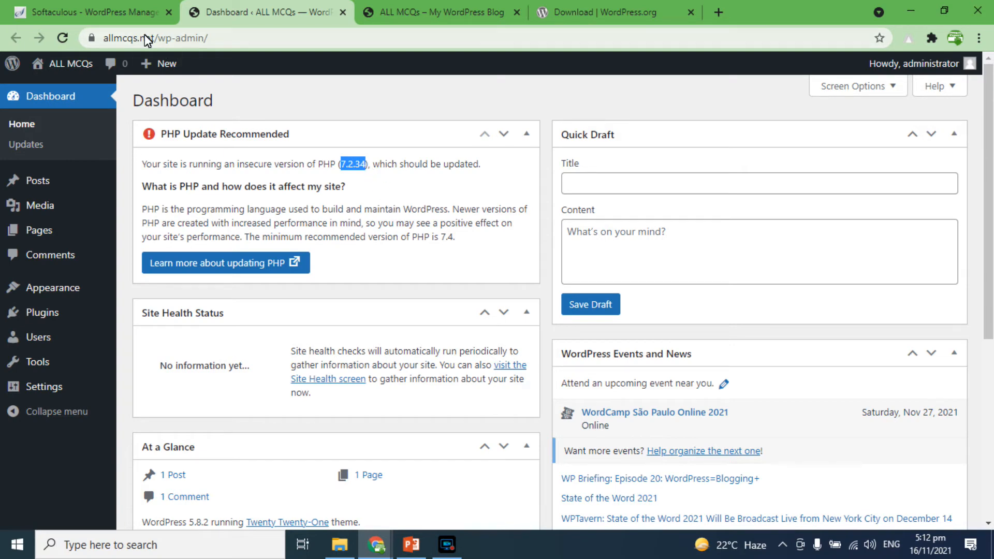
{"action": "left_click", "coordinate": [126, 11]}
{"action": "left_click", "coordinate": [16, 39]}
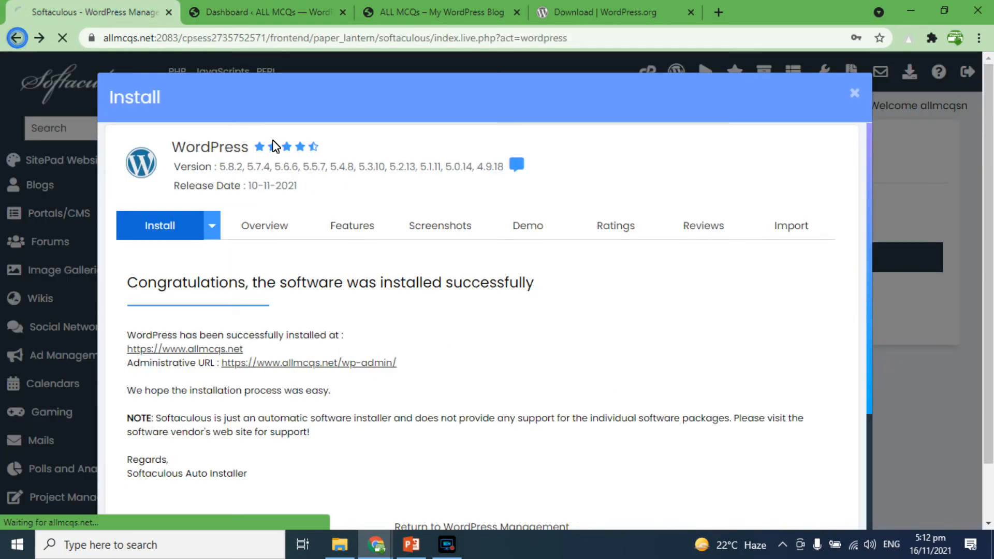
{"action": "scroll", "coordinate": [291, 370], "scroll_direction": "down", "scroll_amount": 7}
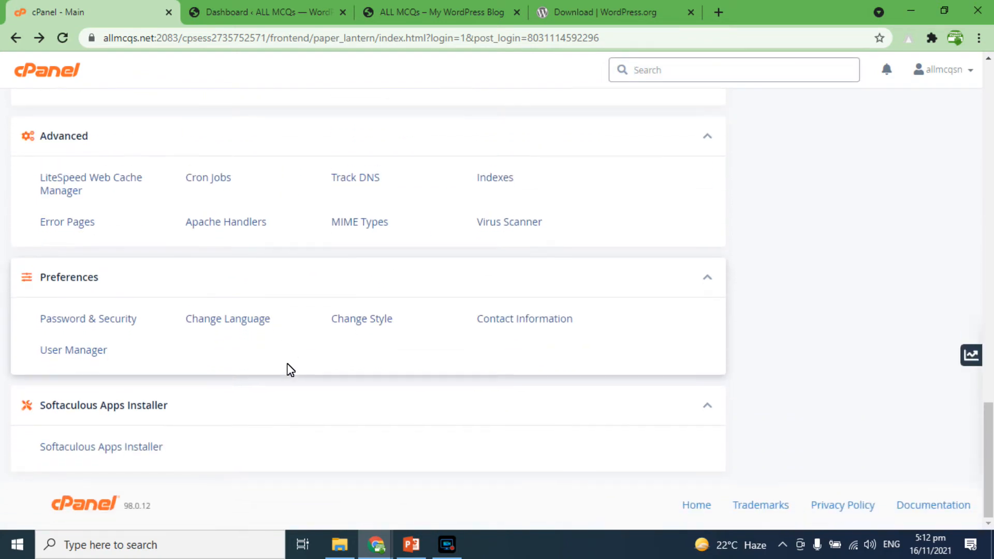
{"action": "scroll", "coordinate": [290, 369], "scroll_direction": "up", "scroll_amount": 7}
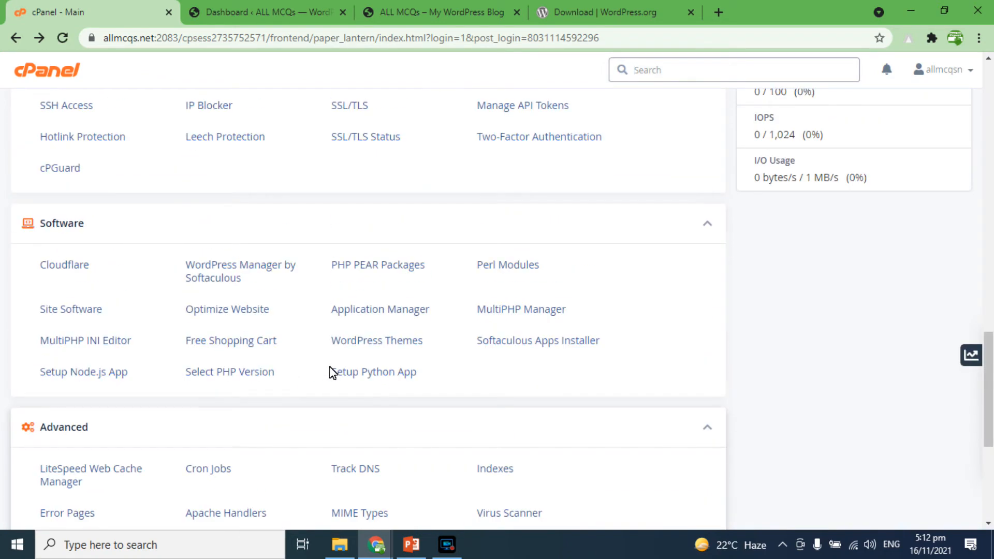
{"action": "scroll", "coordinate": [340, 358], "scroll_direction": "up", "scroll_amount": 6}
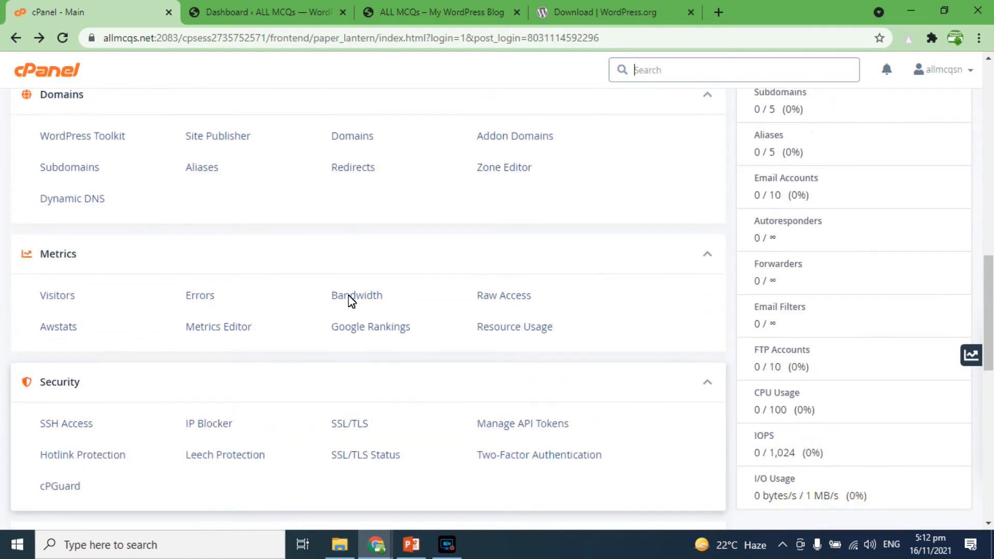
{"action": "scroll", "coordinate": [352, 301], "scroll_direction": "up", "scroll_amount": 2}
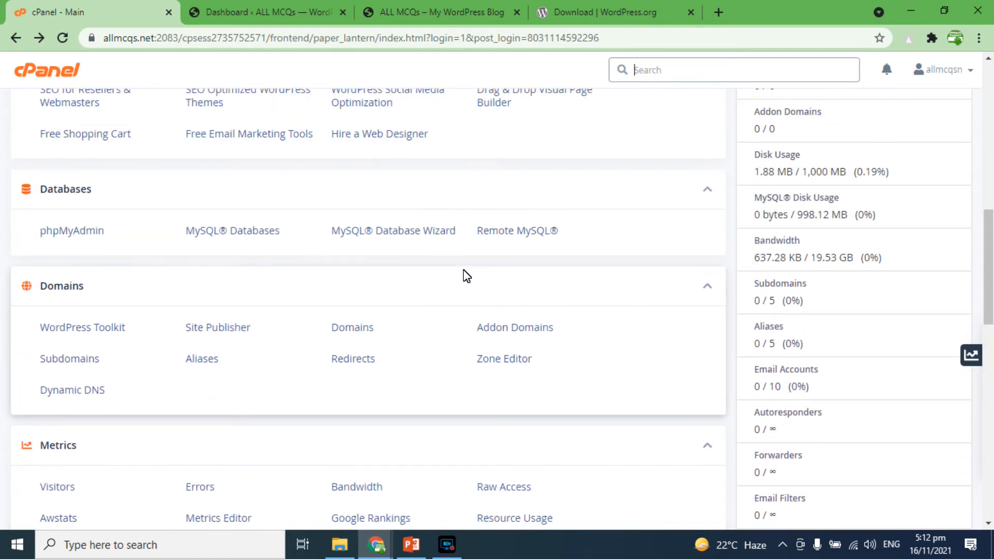
{"action": "key", "text": "ctrl+f"}
{"action": "key", "text": "Return"}
{"action": "key", "text": "Return"}
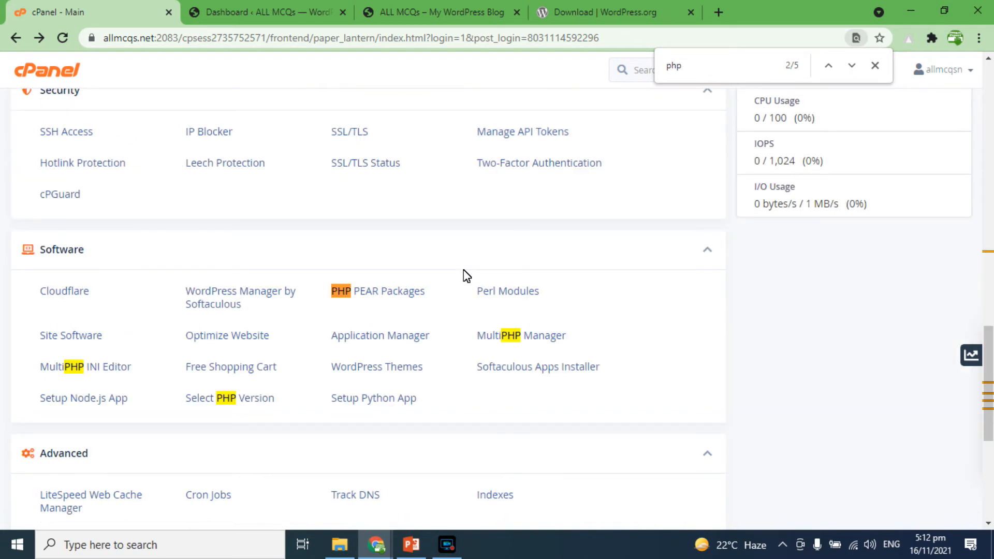
{"action": "left_click", "coordinate": [229, 400]}
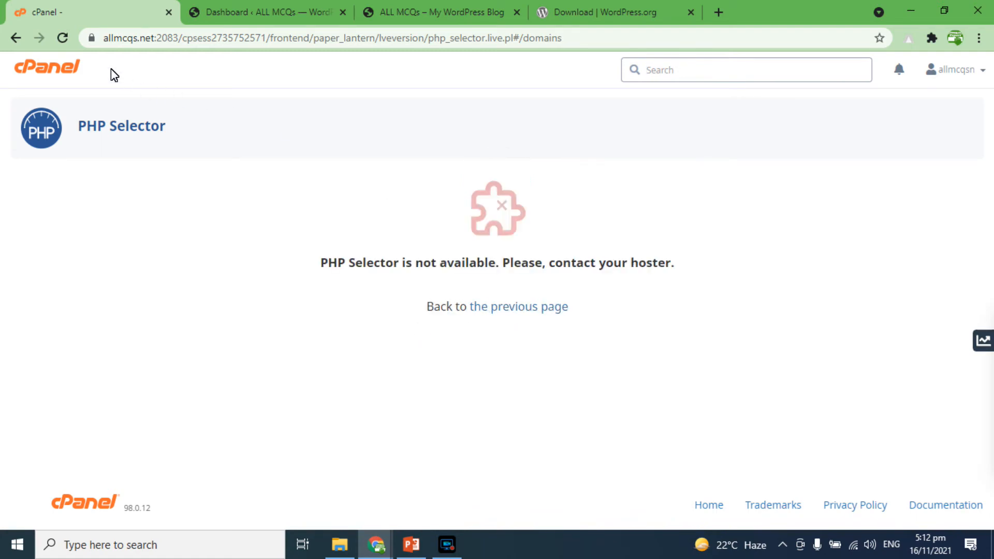
Step: Reload the PHP Selector page and compare its message with the dashboard's PHP update notice
{"action": "left_click", "coordinate": [64, 38]}
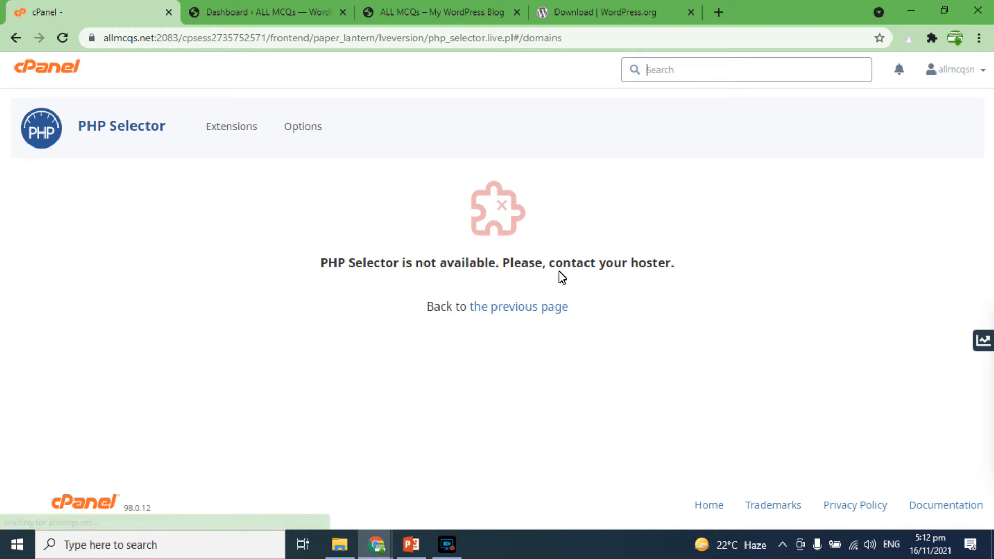
{"action": "left_click_drag", "start_coordinate": [643, 267], "coordinate": [572, 266]}
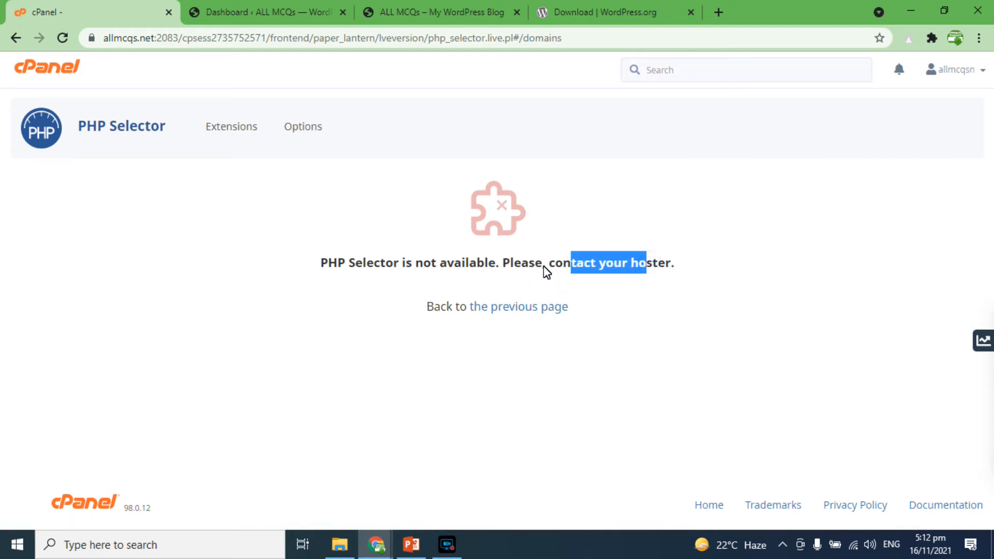
{"action": "left_click_drag", "start_coordinate": [538, 269], "coordinate": [502, 264]}
{"action": "left_click", "coordinate": [251, 7]}
{"action": "key", "text": "ctrl+shift+Tab"}
{"action": "triple_click", "coordinate": [423, 267]}
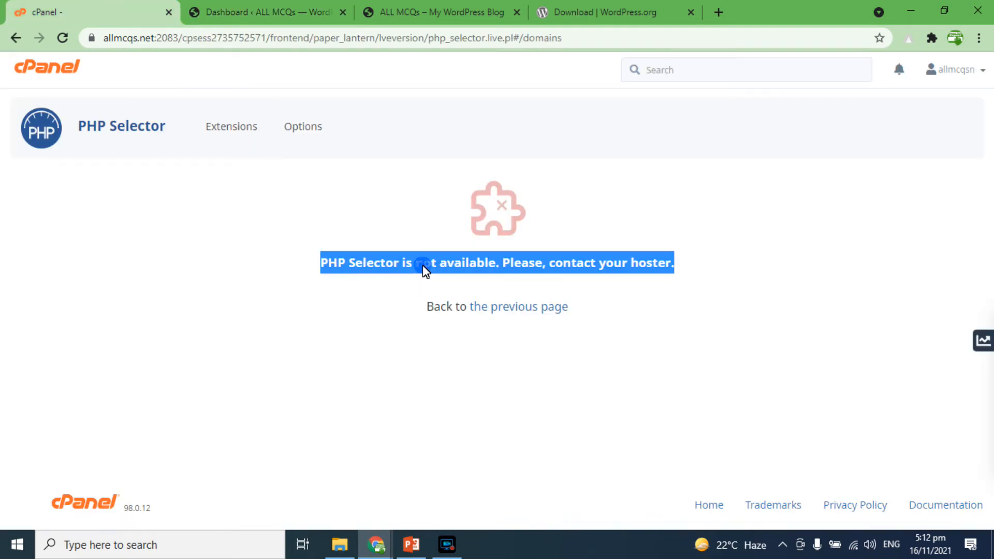
{"action": "left_click", "coordinate": [251, 10]}
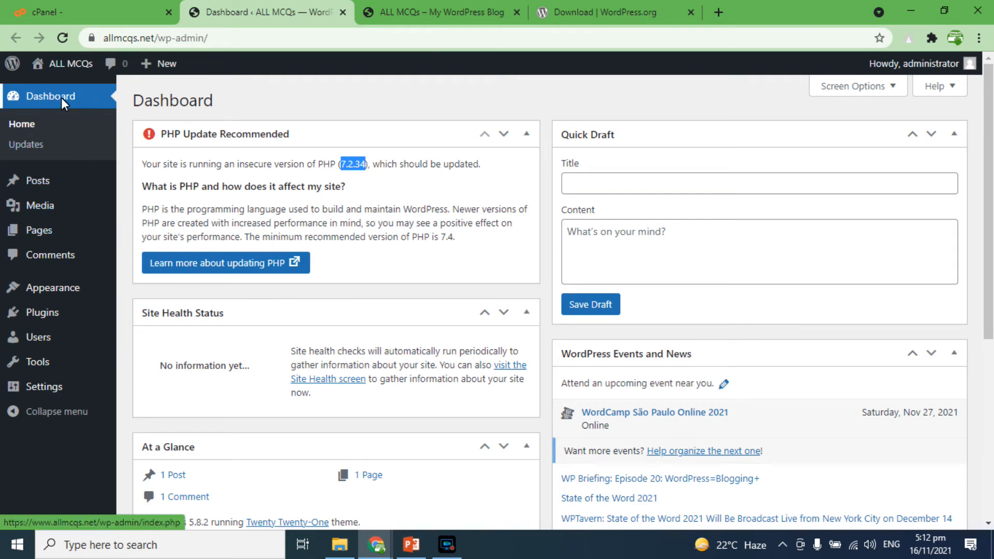
{"action": "left_click", "coordinate": [429, 11]}
{"action": "left_click", "coordinate": [259, 10]}
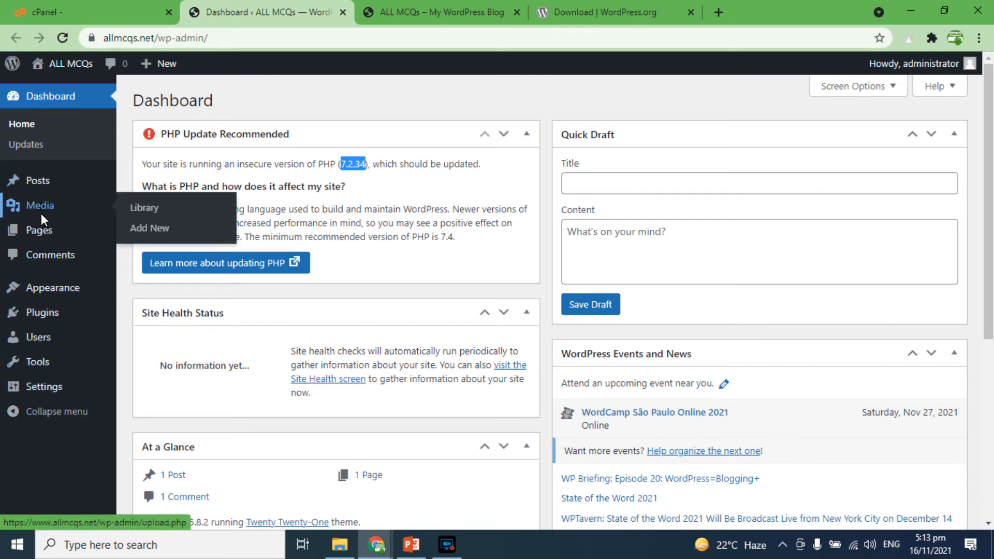
{"action": "mouse_move", "coordinate": [46, 291]}
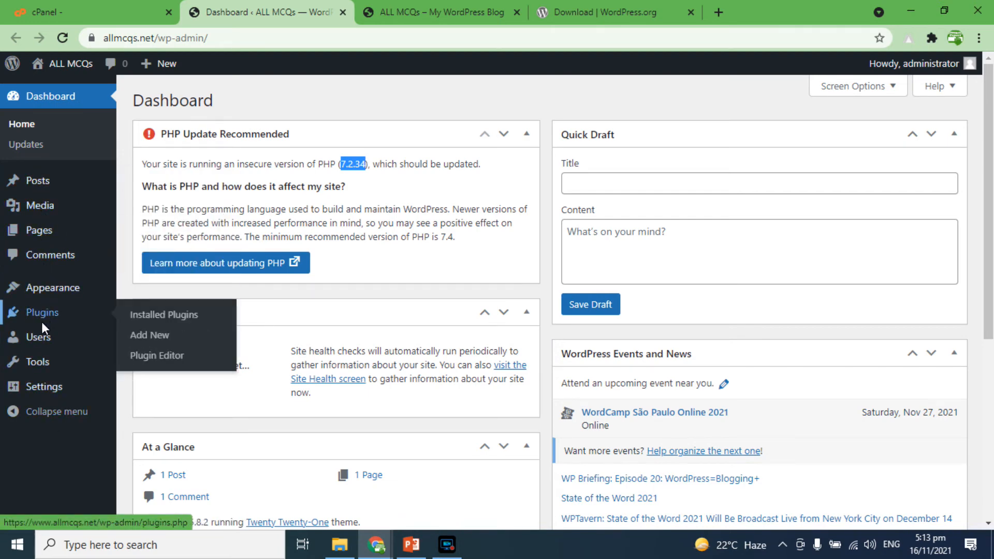
{"action": "mouse_move", "coordinate": [47, 371]}
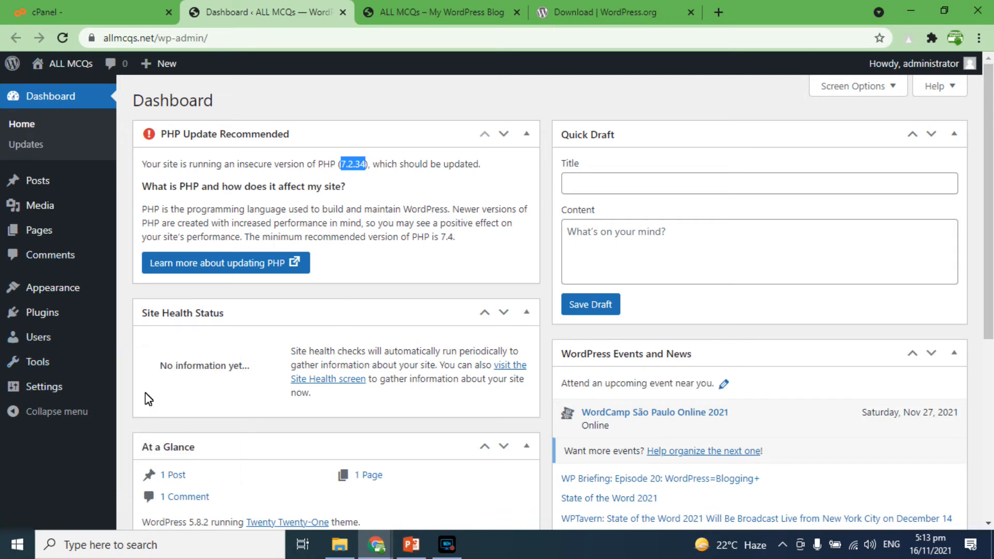
{"action": "left_click", "coordinate": [468, 3]}
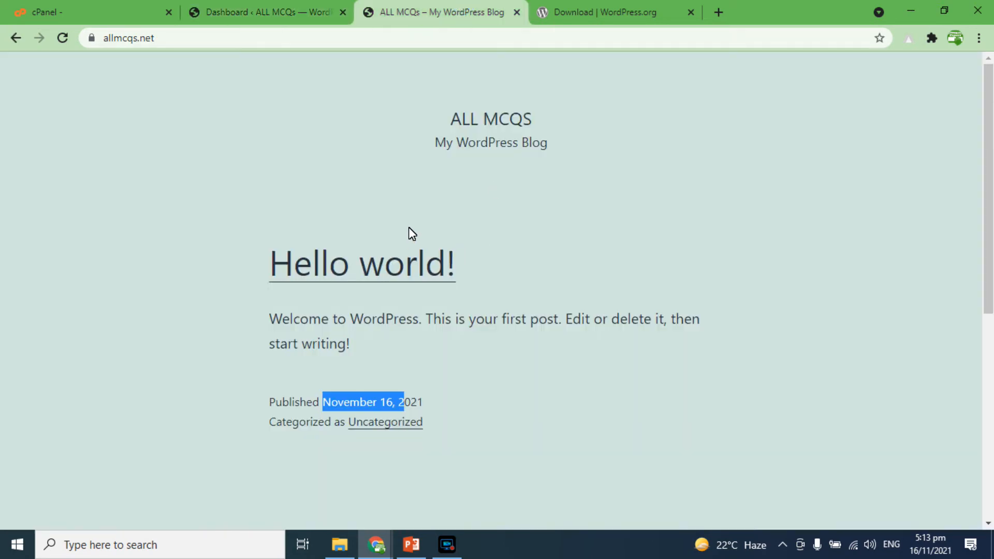
{"action": "left_click", "coordinate": [287, 11]}
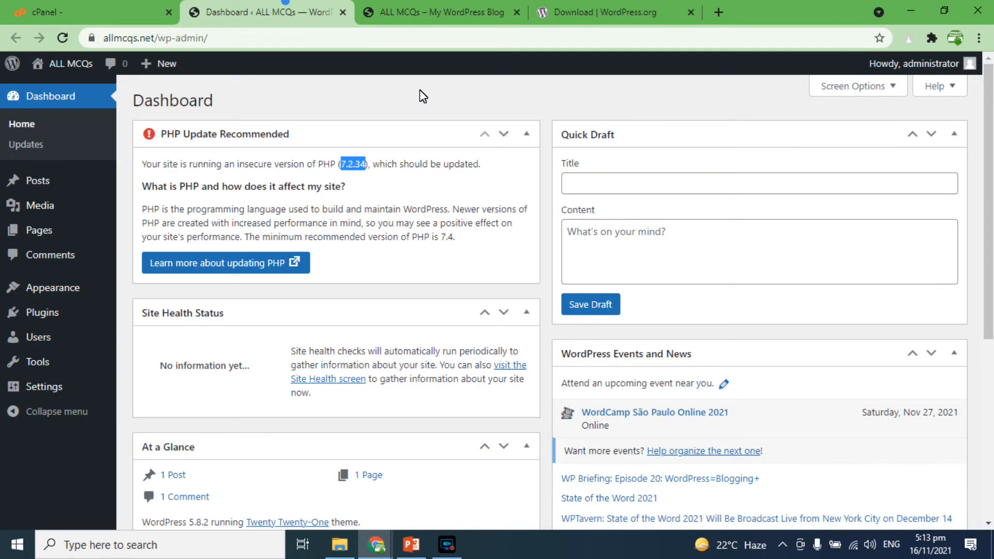
{"action": "left_click", "coordinate": [101, 21]}
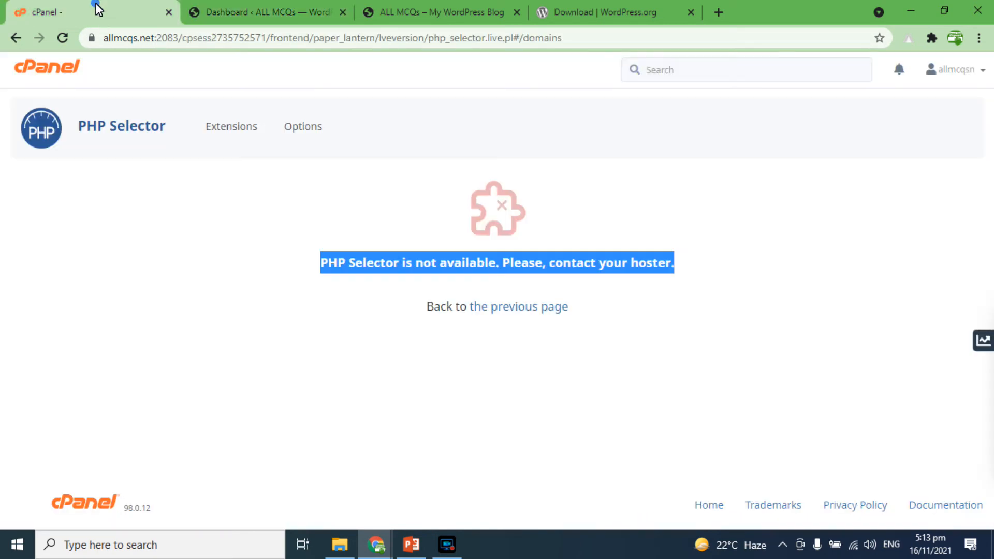
Step: Go back to cPanel, open File Manager, and browse into the public_html folder
{"action": "left_click", "coordinate": [20, 41]}
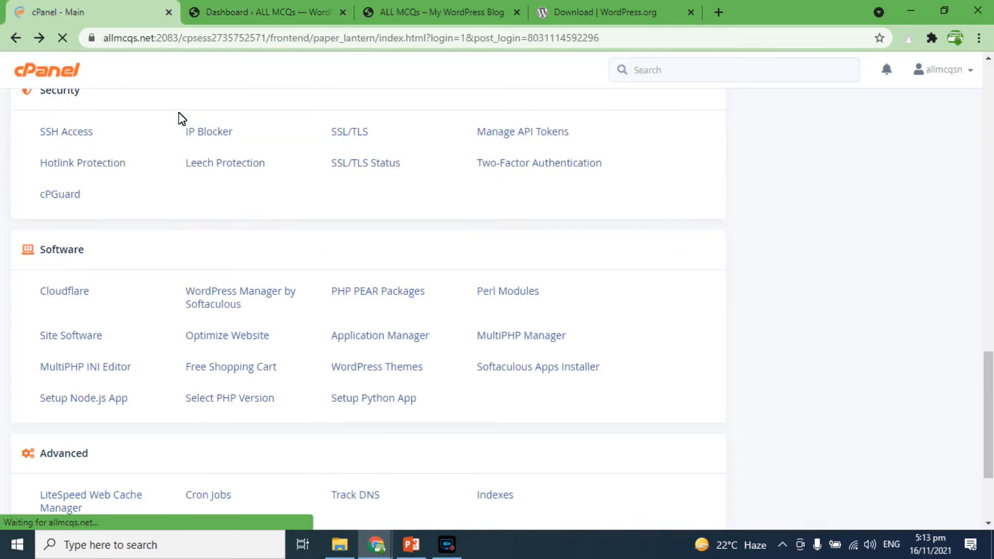
{"action": "scroll", "coordinate": [127, 291], "scroll_direction": "up", "scroll_amount": 12}
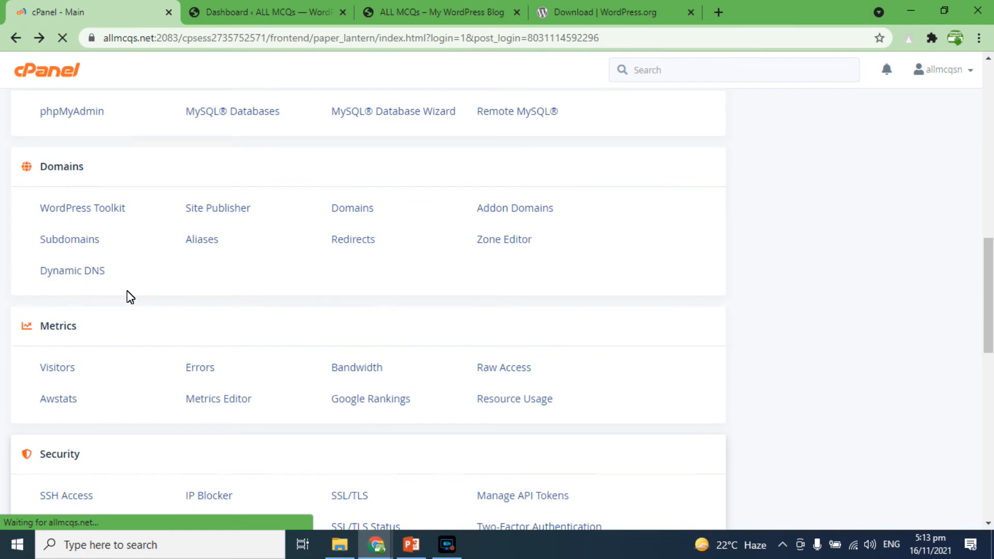
{"action": "scroll", "coordinate": [126, 297], "scroll_direction": "up", "scroll_amount": 3}
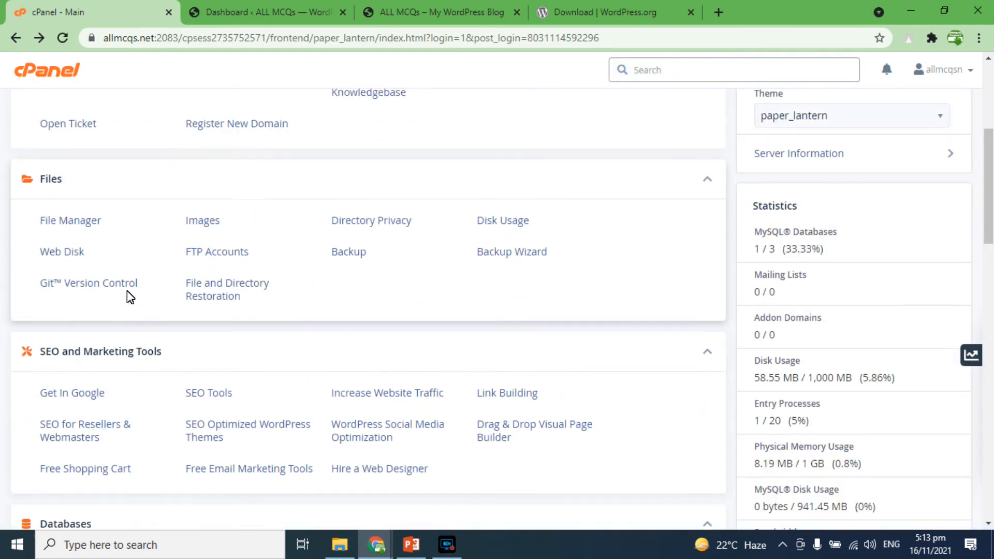
{"action": "scroll", "coordinate": [88, 350], "scroll_direction": "up", "scroll_amount": 3}
{"action": "left_click", "coordinate": [72, 351]}
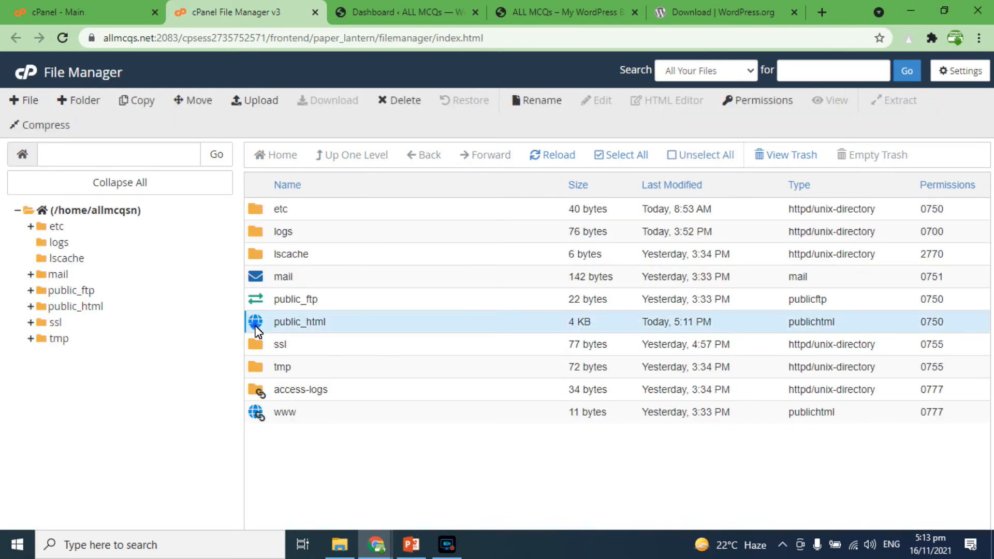
{"action": "double_click", "coordinate": [257, 325]}
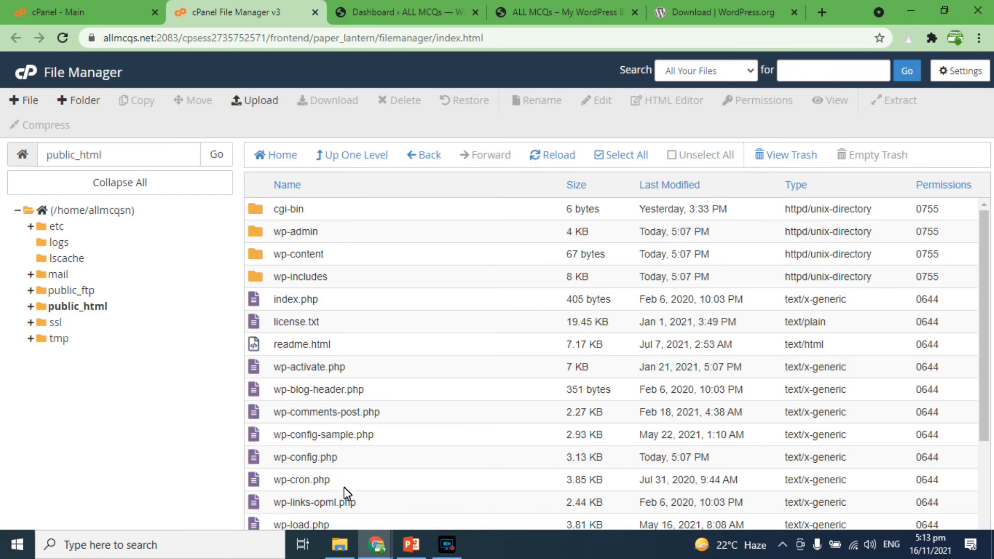
Step: Review the WordPress files in public_html, the WordPress.org download page and the dashboard's PHP update notice
{"action": "scroll", "coordinate": [344, 486], "scroll_direction": "down", "scroll_amount": 3}
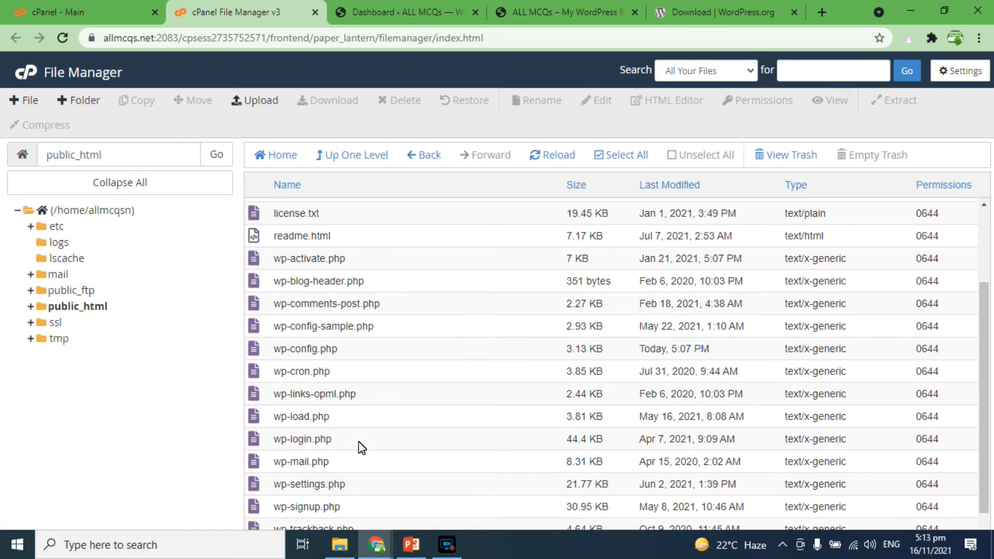
{"action": "scroll", "coordinate": [358, 441], "scroll_direction": "up", "scroll_amount": 3}
{"action": "left_click", "coordinate": [695, 6]}
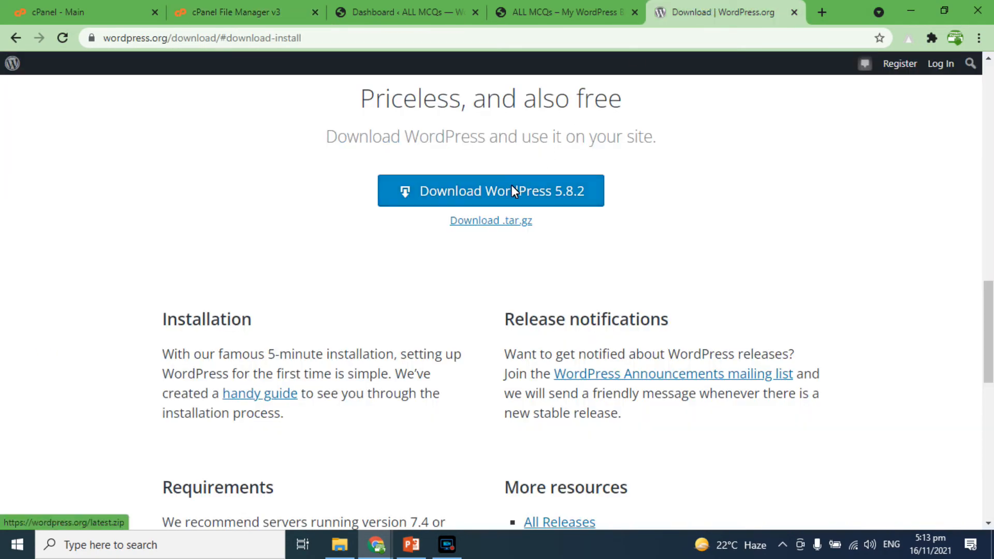
{"action": "left_click", "coordinate": [274, 10]}
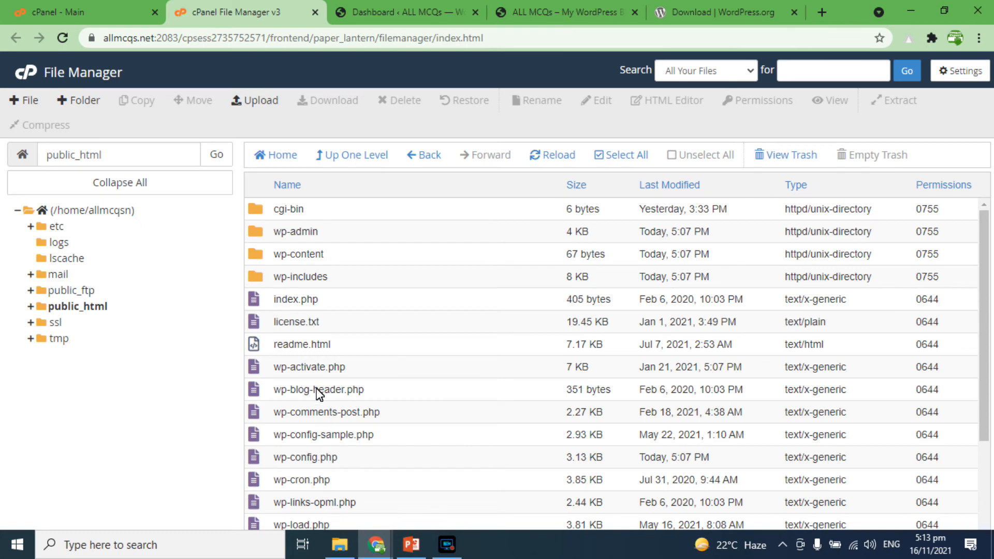
{"action": "left_click", "coordinate": [419, 10]}
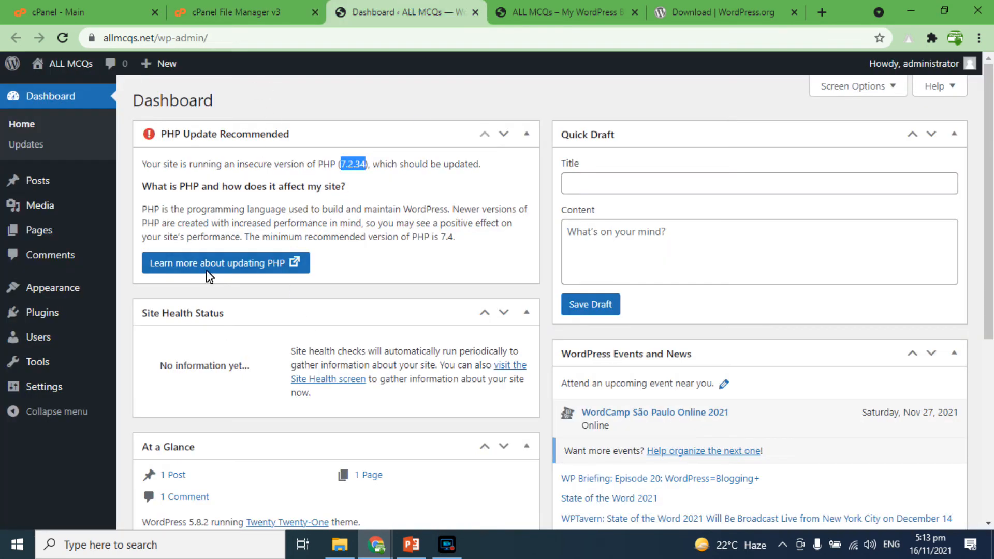
{"action": "left_click_drag", "start_coordinate": [257, 224], "coordinate": [332, 223]}
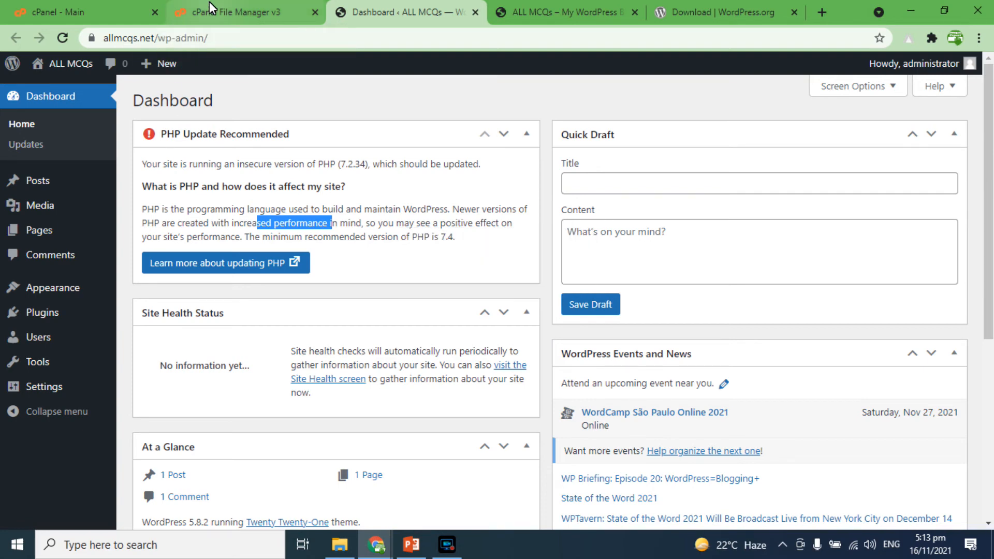
Step: Open the General settings page and scroll through it, then view the Writing settings page
{"action": "mouse_move", "coordinate": [46, 390]}
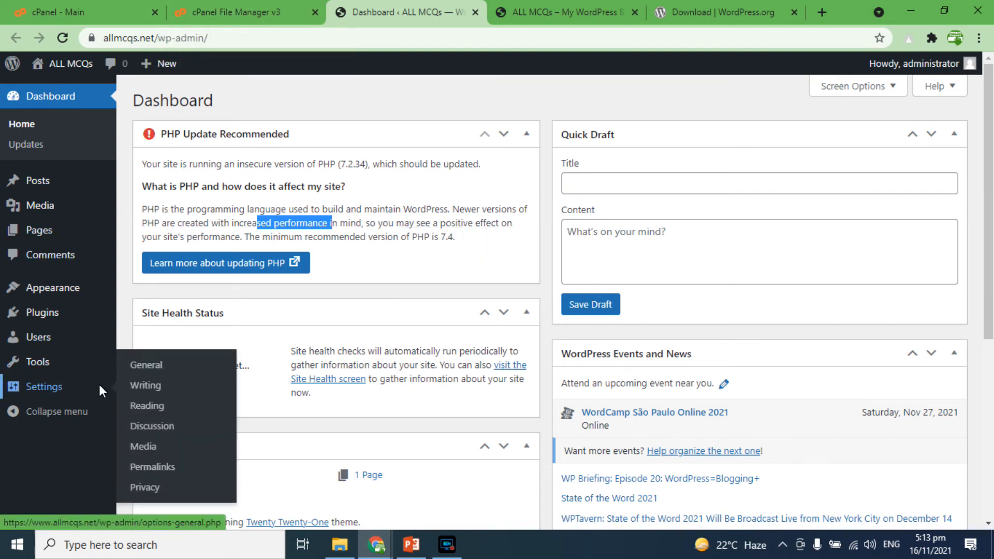
{"action": "left_click", "coordinate": [146, 365]}
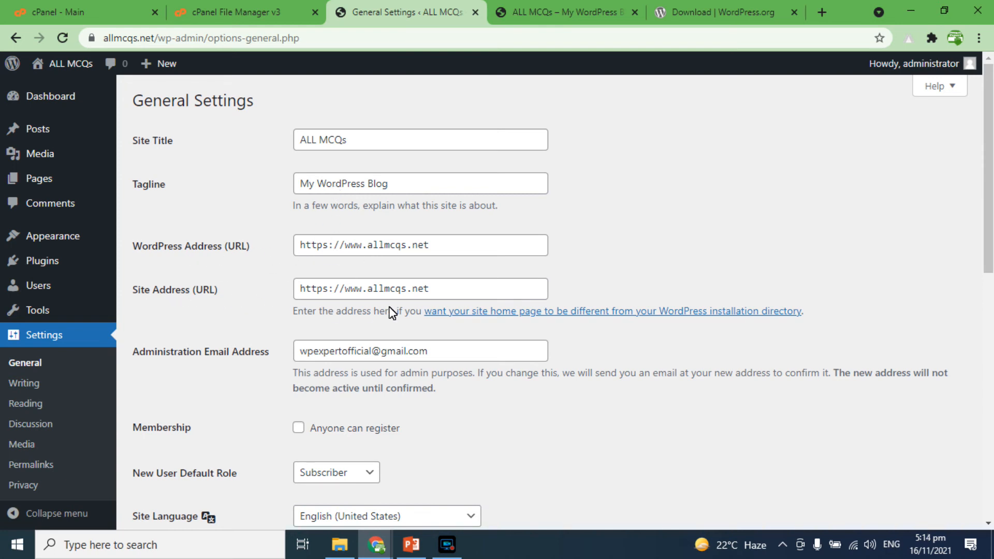
{"action": "scroll", "coordinate": [393, 312], "scroll_direction": "down", "scroll_amount": 2}
{"action": "scroll", "coordinate": [430, 289], "scroll_direction": "down", "scroll_amount": 1}
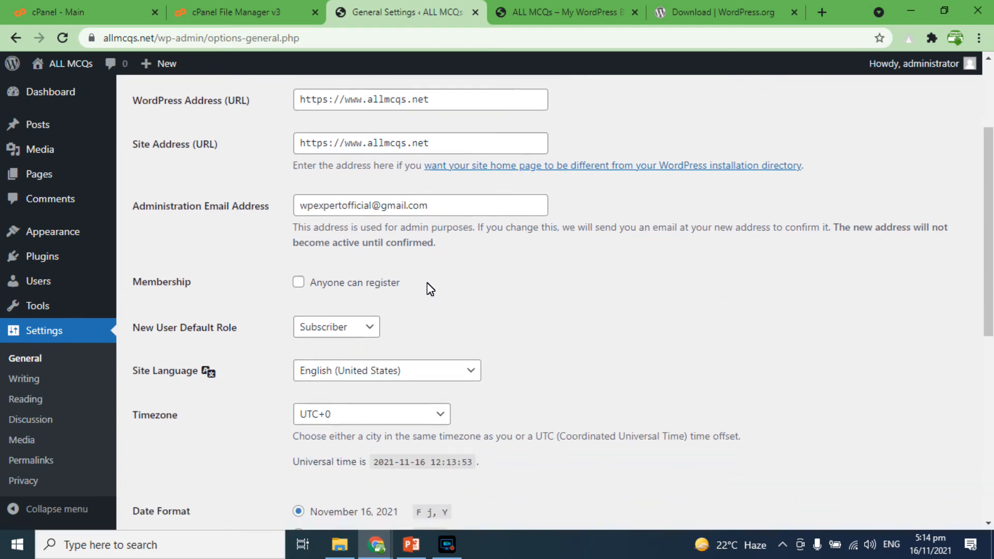
{"action": "scroll", "coordinate": [251, 365], "scroll_direction": "down", "scroll_amount": 5}
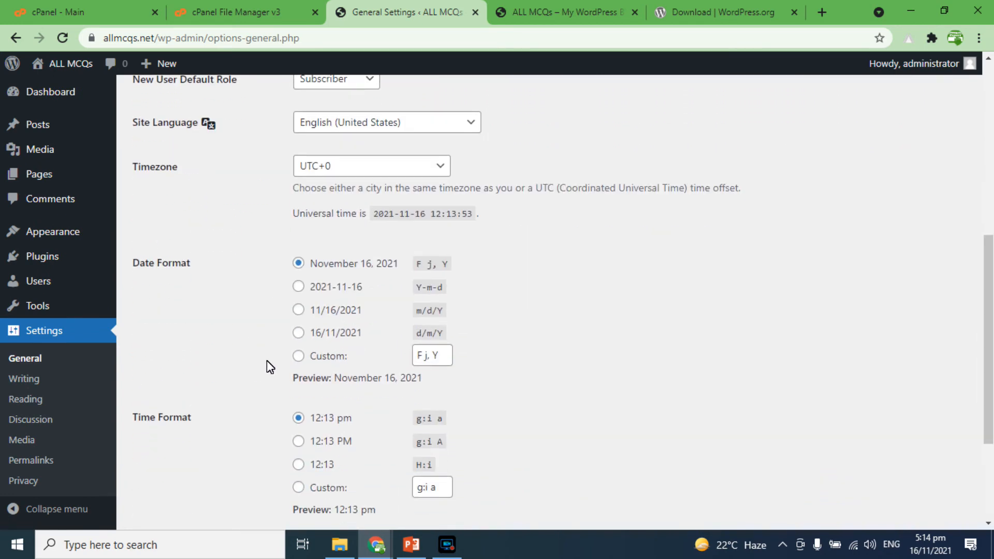
{"action": "left_click", "coordinate": [30, 378]}
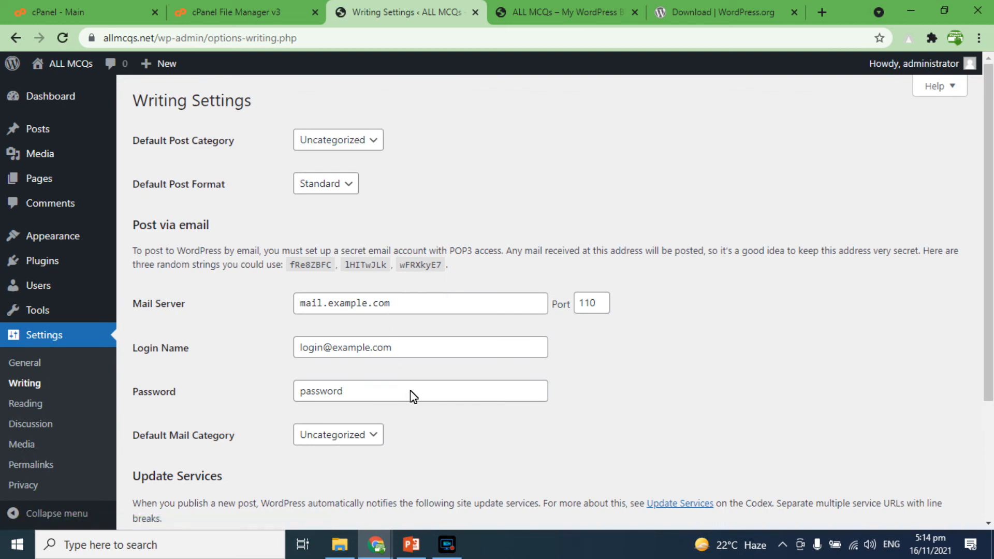
{"action": "scroll", "coordinate": [412, 396], "scroll_direction": "down", "scroll_amount": 3}
Step: Look through the Reading, Discussion and Media settings pages, ending on Permalink Settings
{"action": "left_click", "coordinate": [40, 399]}
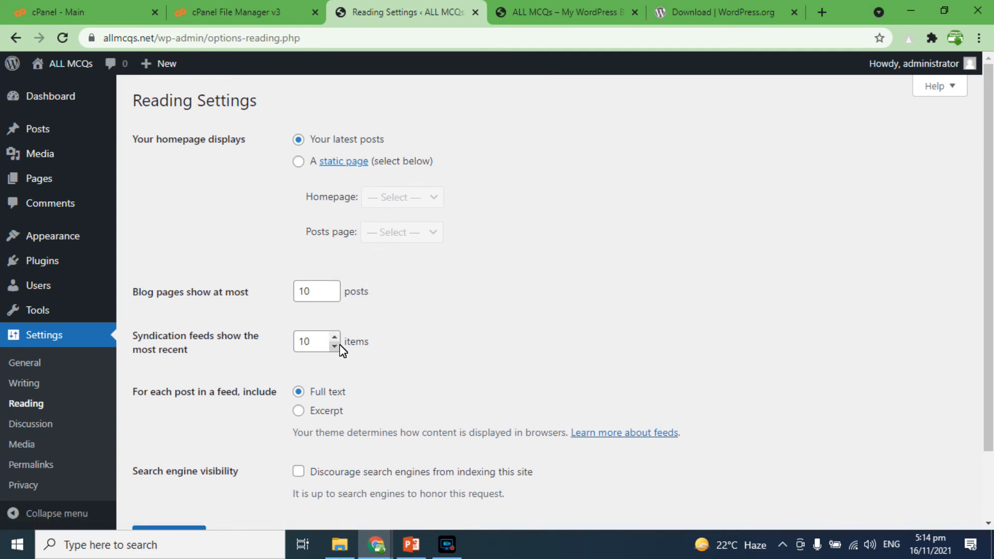
{"action": "scroll", "coordinate": [339, 344], "scroll_direction": "down", "scroll_amount": 2}
{"action": "left_click", "coordinate": [30, 421]}
{"action": "scroll", "coordinate": [506, 215], "scroll_direction": "down", "scroll_amount": 1}
{"action": "scroll", "coordinate": [506, 216], "scroll_direction": "down", "scroll_amount": 5}
{"action": "scroll", "coordinate": [510, 213], "scroll_direction": "up", "scroll_amount": 6}
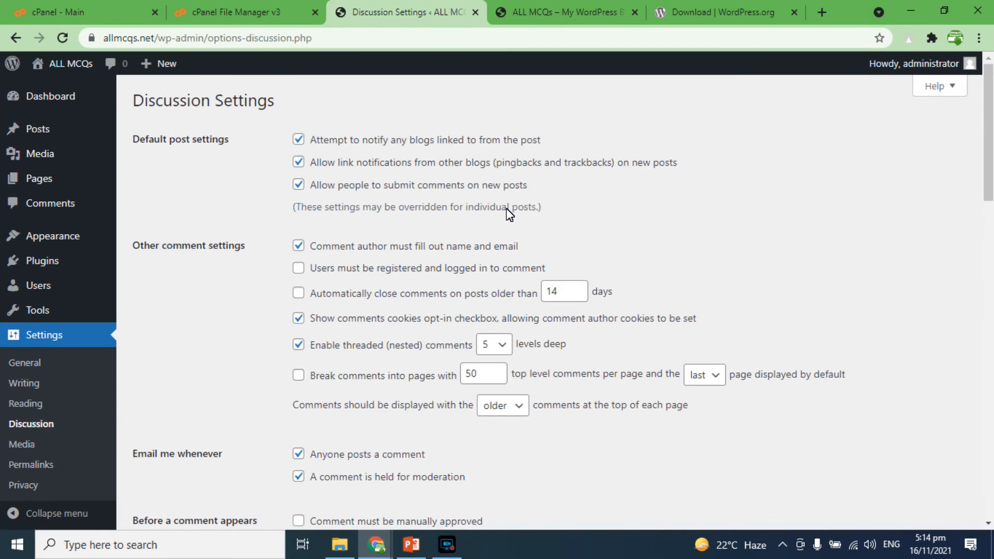
{"action": "left_click", "coordinate": [22, 444]}
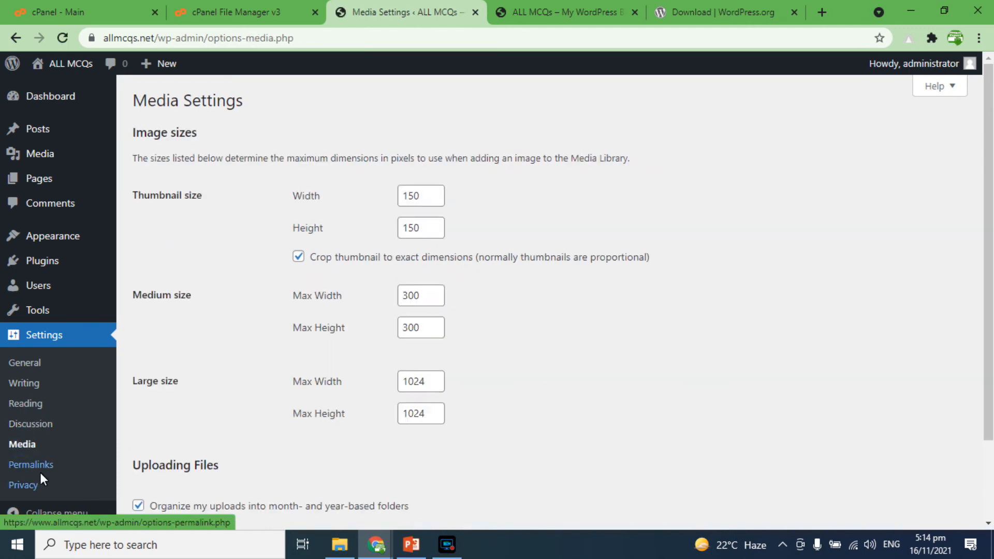
{"action": "left_click", "coordinate": [35, 462]}
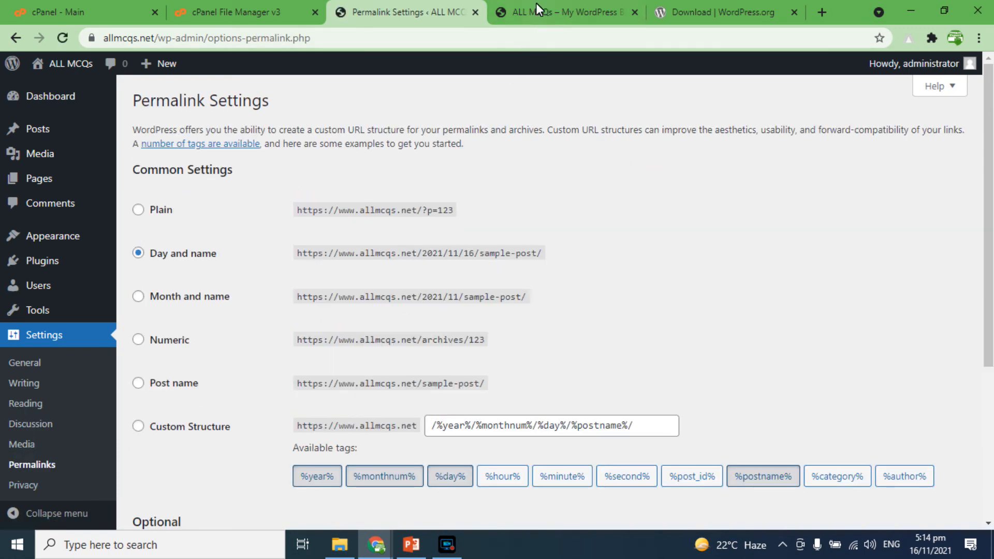
Step: Open the Hello world post on the live site and compare its URL with the permalink structure examples
{"action": "left_click", "coordinate": [536, 4]}
{"action": "left_click", "coordinate": [406, 266]}
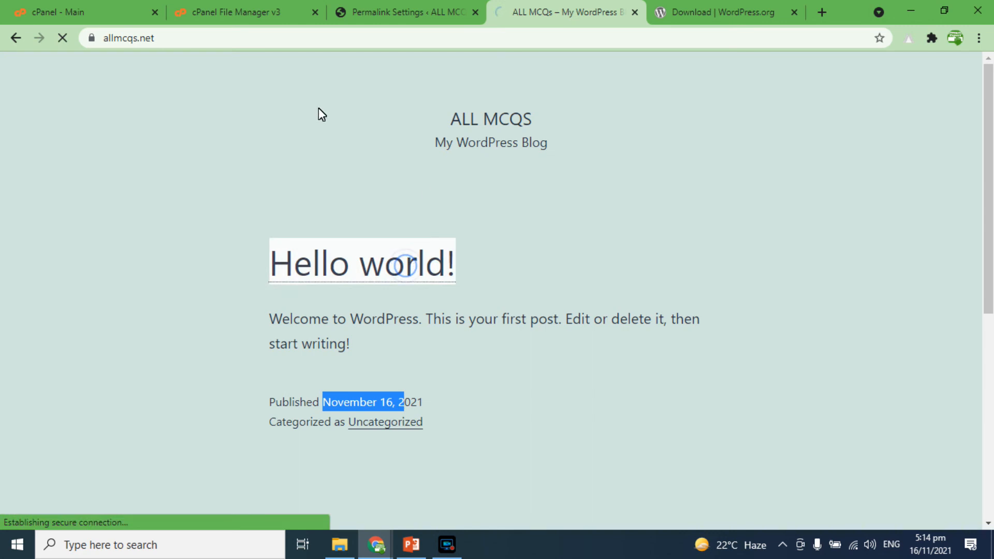
{"action": "left_click_drag", "start_coordinate": [179, 42], "coordinate": [266, 42]}
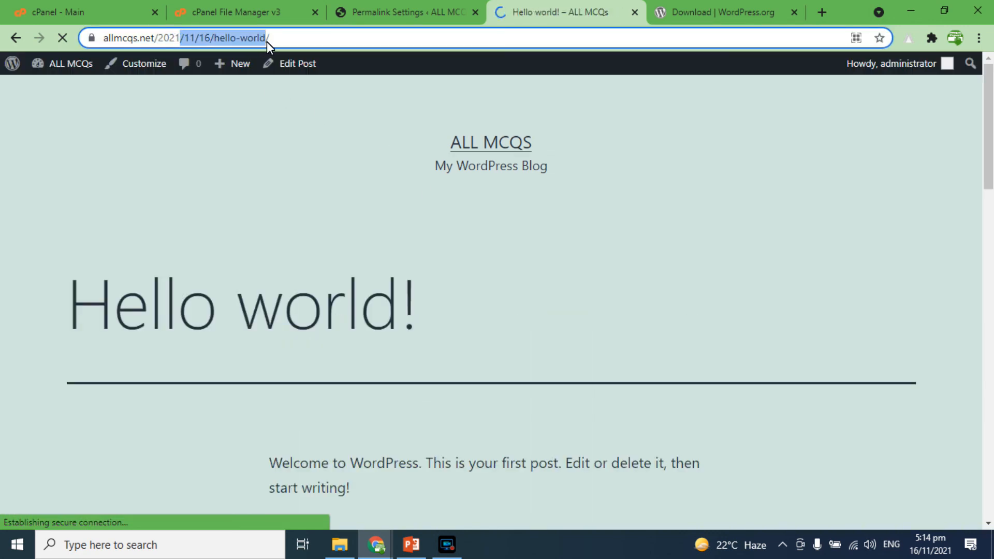
{"action": "left_click", "coordinate": [382, 5]}
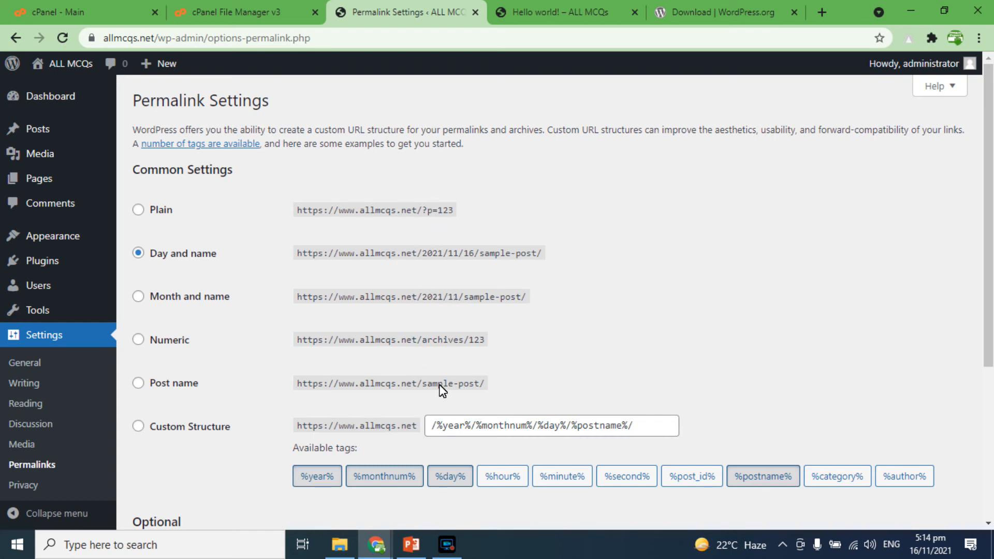
{"action": "left_click_drag", "start_coordinate": [443, 386], "coordinate": [403, 392]}
{"action": "key", "text": "ctrl+Tab"}
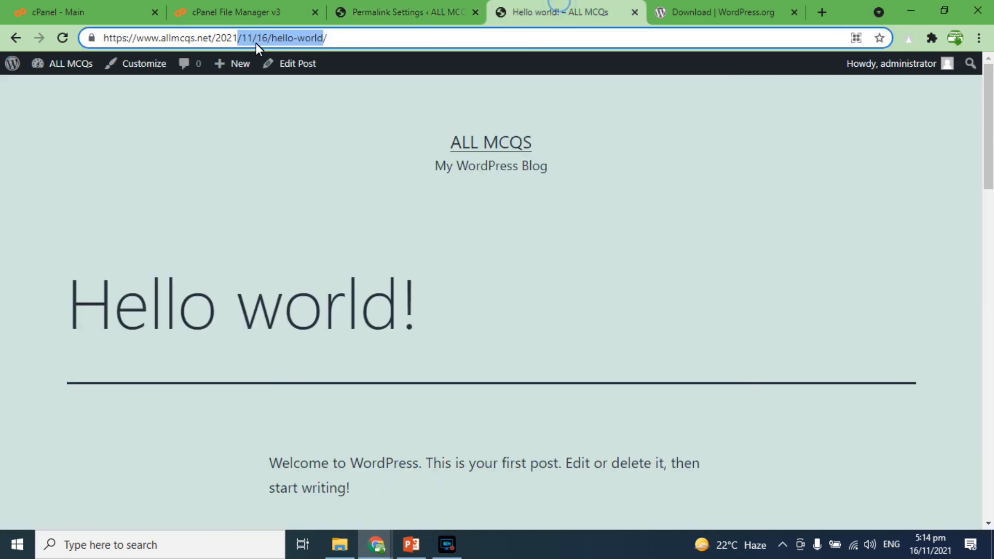
{"action": "left_click", "coordinate": [216, 38]}
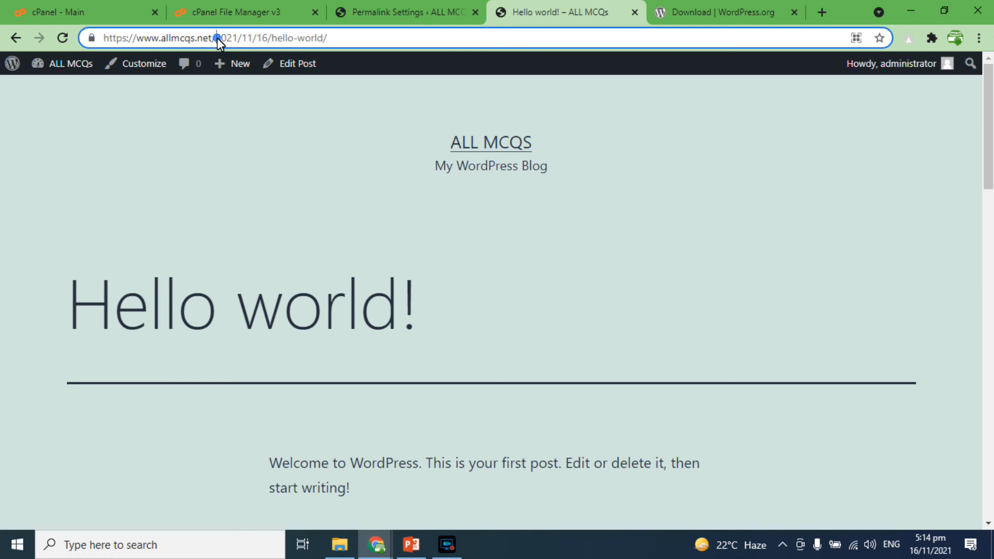
{"action": "left_click_drag", "start_coordinate": [216, 39], "coordinate": [272, 39]}
{"action": "key", "text": "BackSpace"}
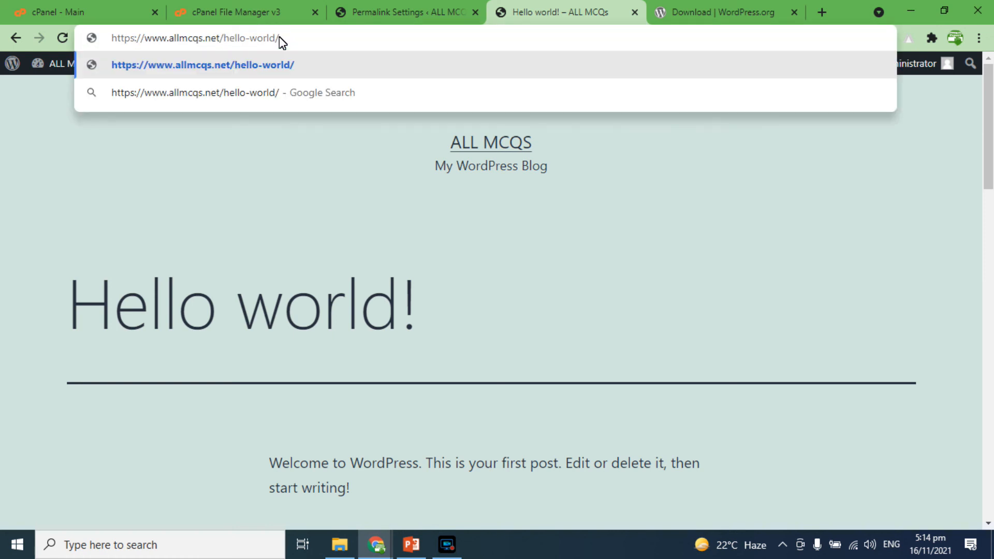
{"action": "left_click", "coordinate": [397, 7]}
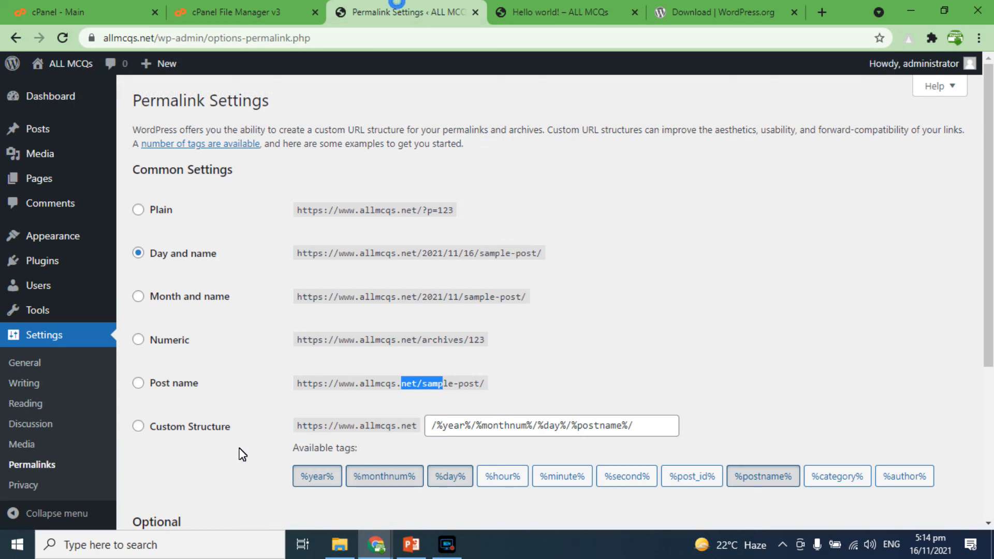
Step: Switch the permalink structure to Post name and save the changes
{"action": "left_click", "coordinate": [139, 386]}
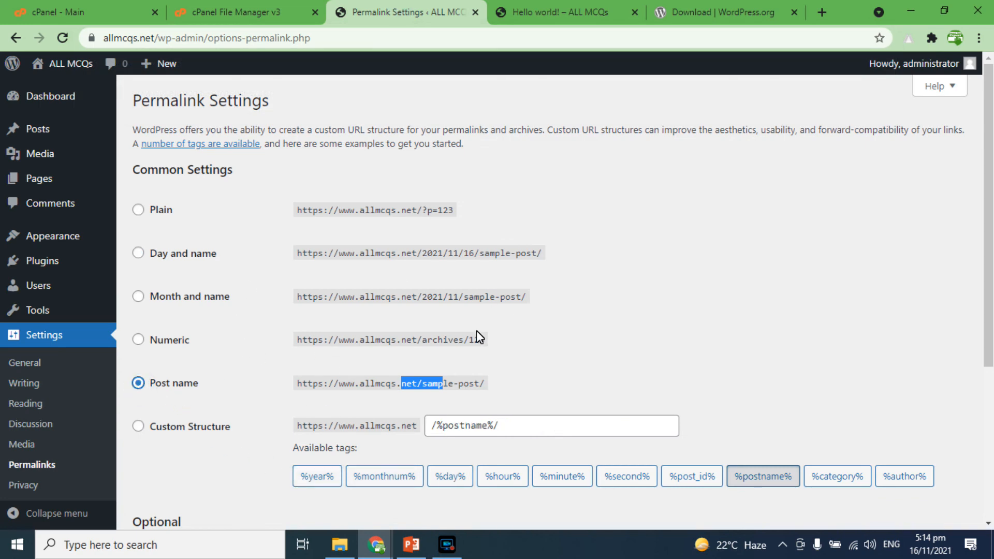
{"action": "scroll", "coordinate": [415, 321], "scroll_direction": "down", "scroll_amount": 4}
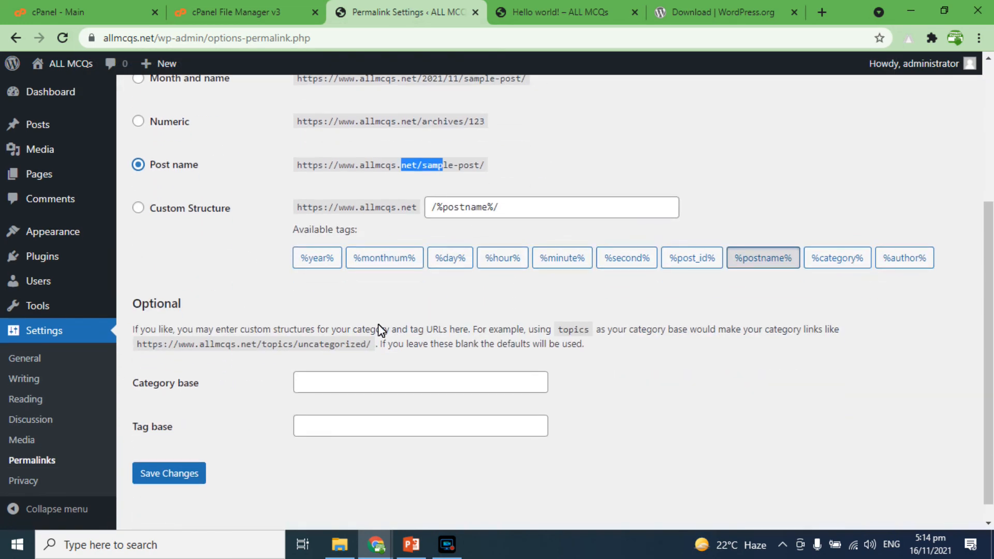
{"action": "left_click", "coordinate": [179, 473]}
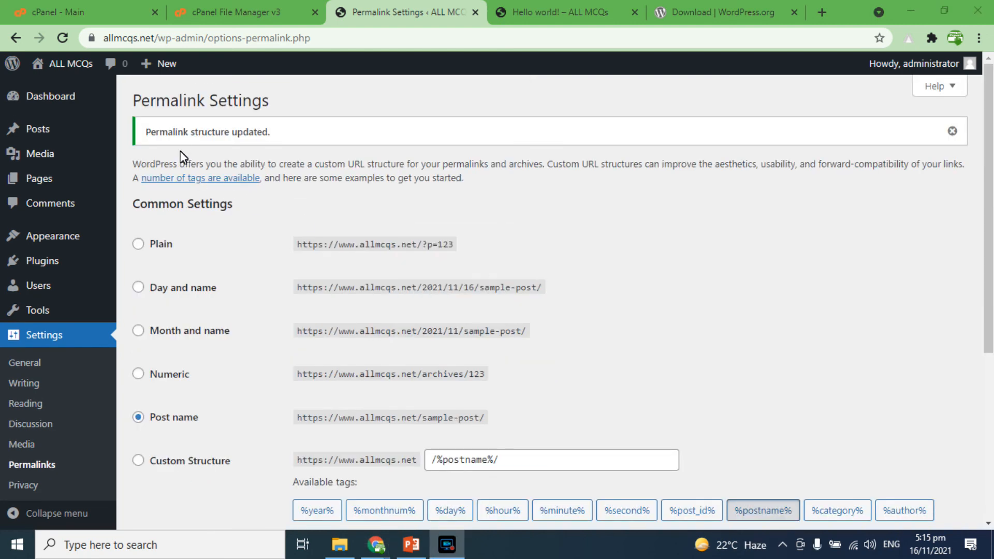
Step: Load the site's homepage and reopen the Hello world post to check its URL
{"action": "left_click", "coordinate": [566, 12]}
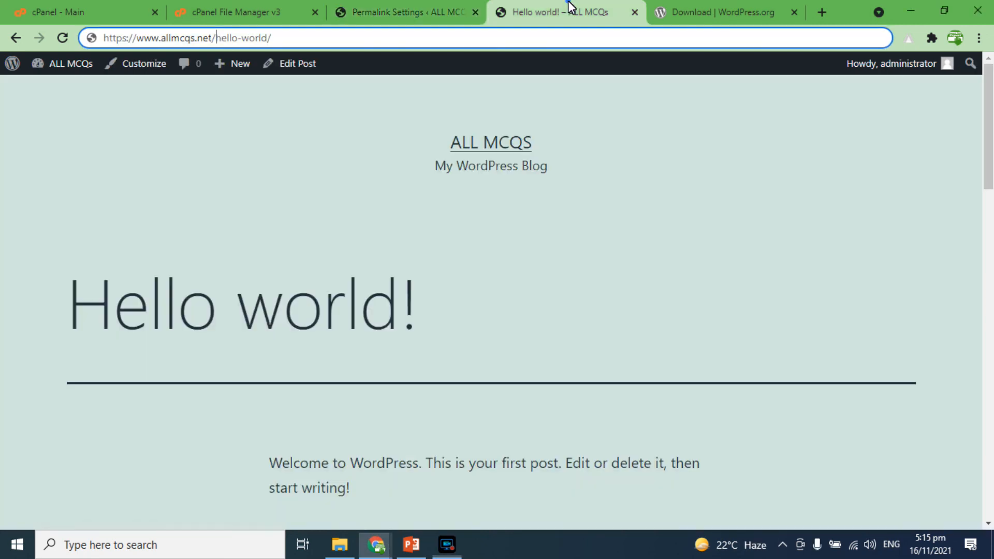
{"action": "left_click_drag", "start_coordinate": [216, 40], "coordinate": [564, 42]}
{"action": "key", "text": "BackSpace"}
{"action": "key", "text": "Return"}
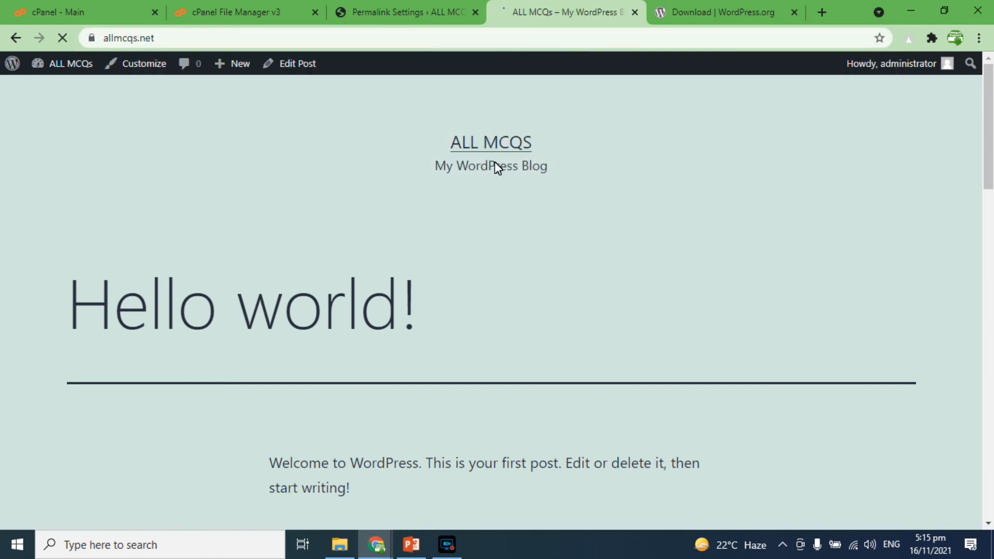
{"action": "left_click", "coordinate": [356, 293]}
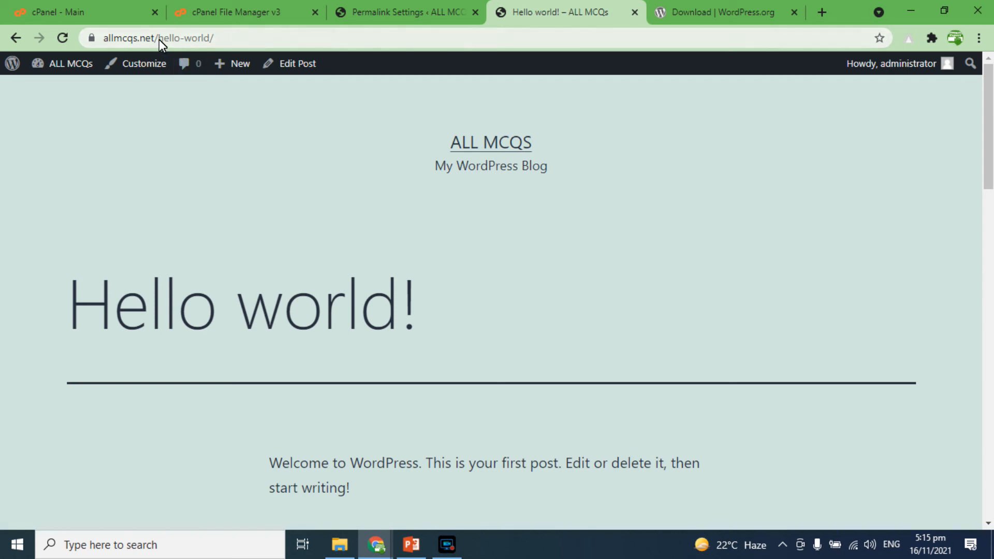
{"action": "left_click_drag", "start_coordinate": [160, 39], "coordinate": [257, 41]}
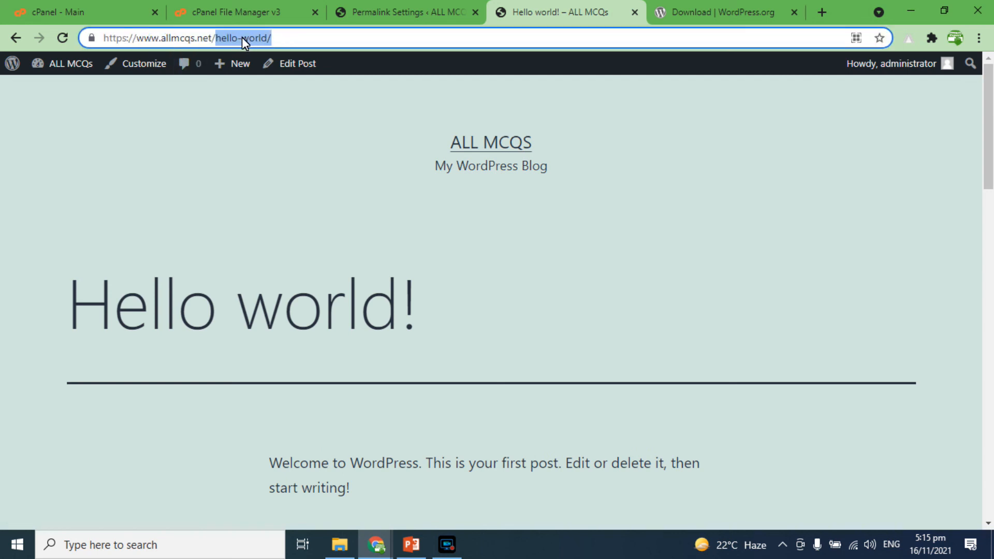
{"action": "left_click_drag", "start_coordinate": [243, 39], "coordinate": [348, 41]}
Step: View the Privacy settings page, return to the dashboard, and switch back to the cPanel main page
{"action": "left_click", "coordinate": [372, 12]}
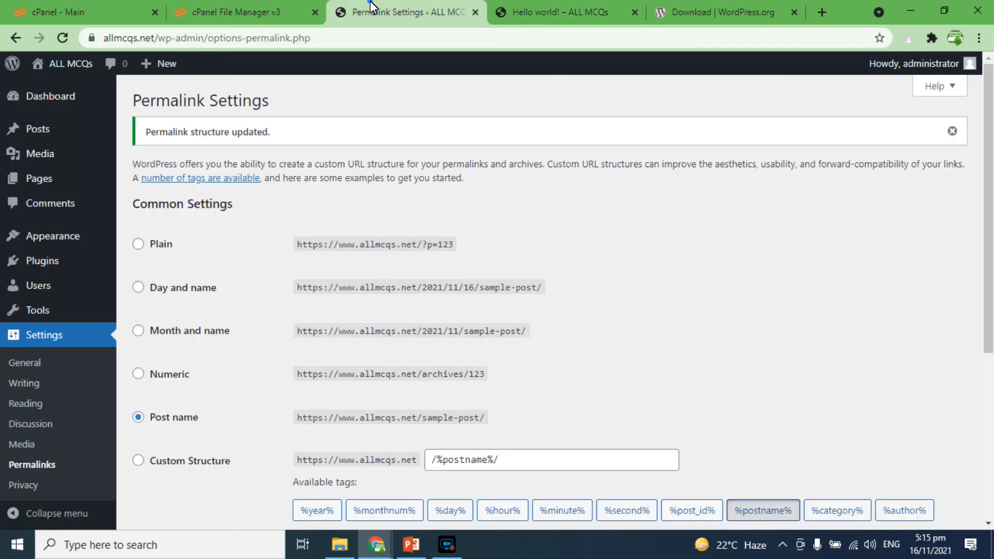
{"action": "scroll", "coordinate": [193, 318], "scroll_direction": "down", "scroll_amount": 3}
{"action": "left_click", "coordinate": [14, 483]}
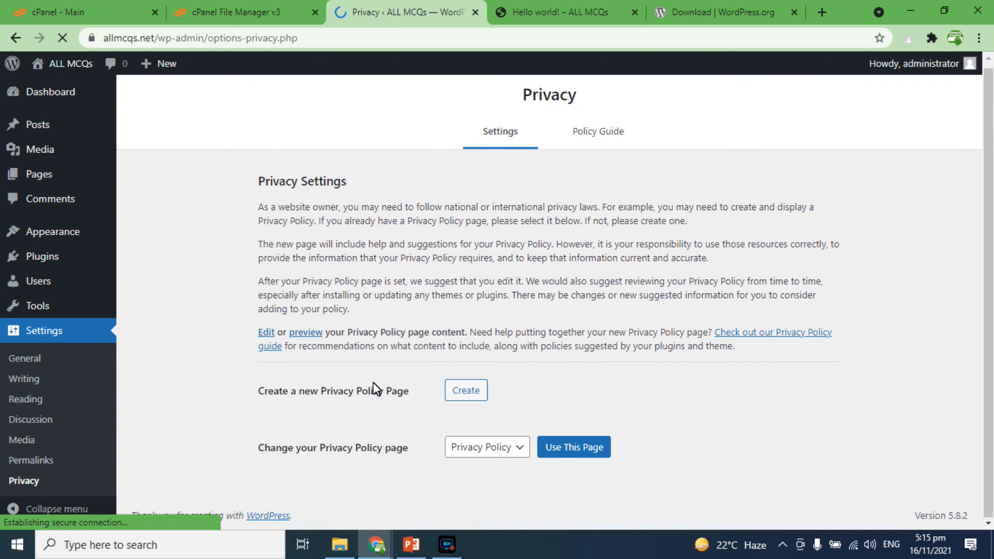
{"action": "left_click", "coordinate": [52, 95]}
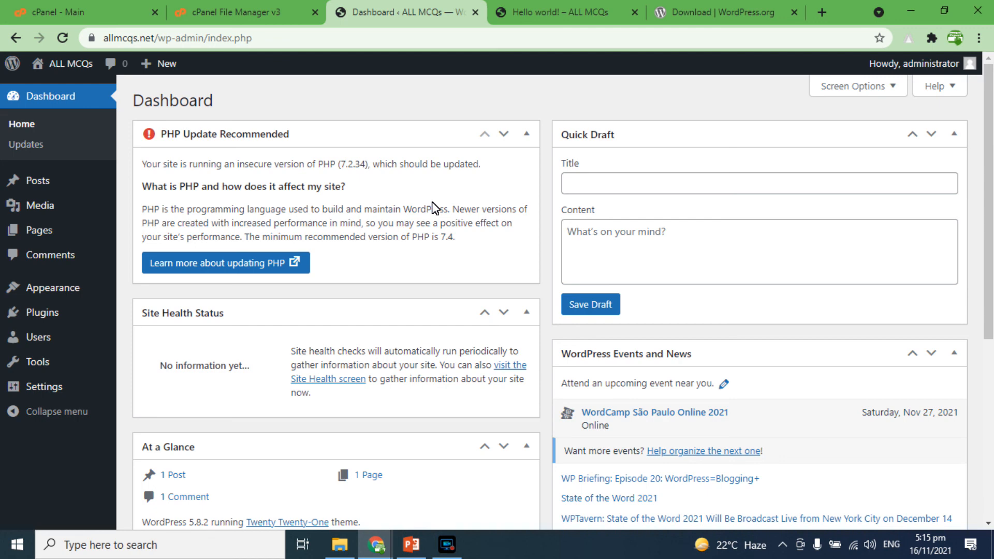
{"action": "left_click", "coordinate": [66, 13]}
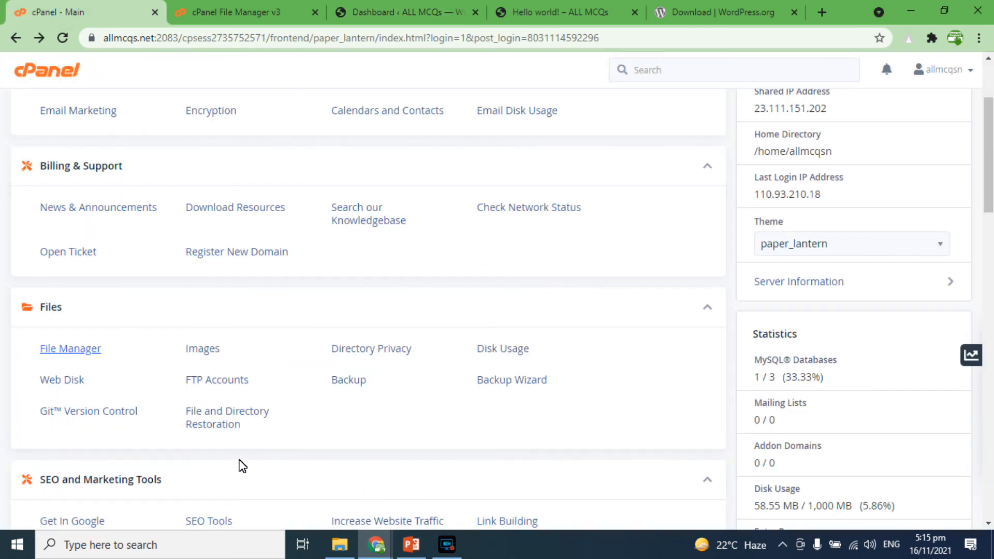